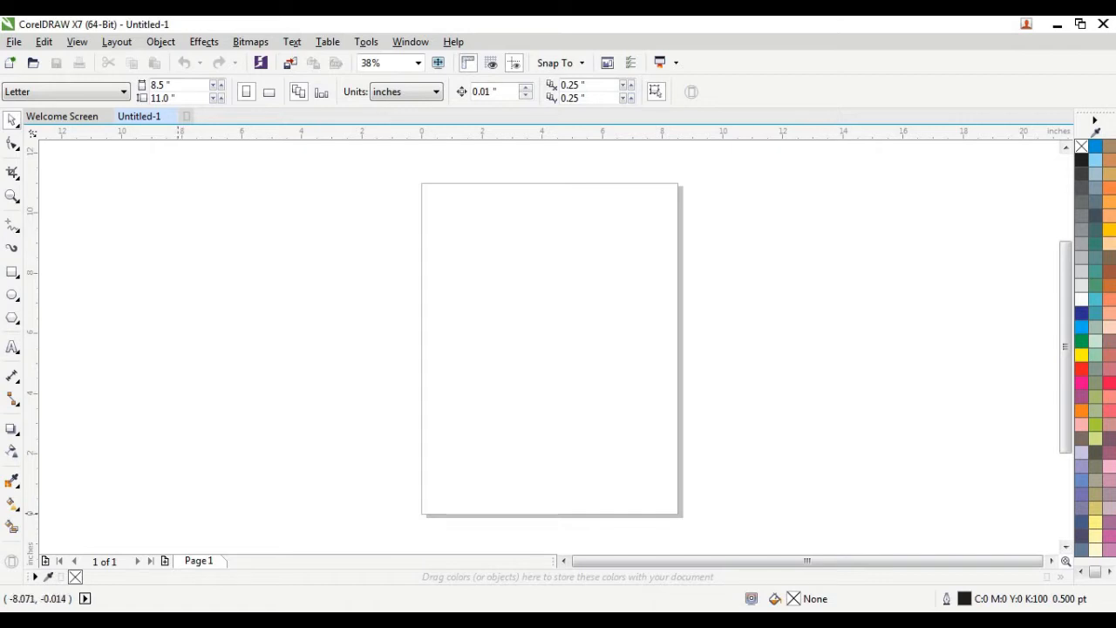
Step: Add a line of artistic text on the page reading "WELCOME TO" followed by the art channel's name
click(12, 347)
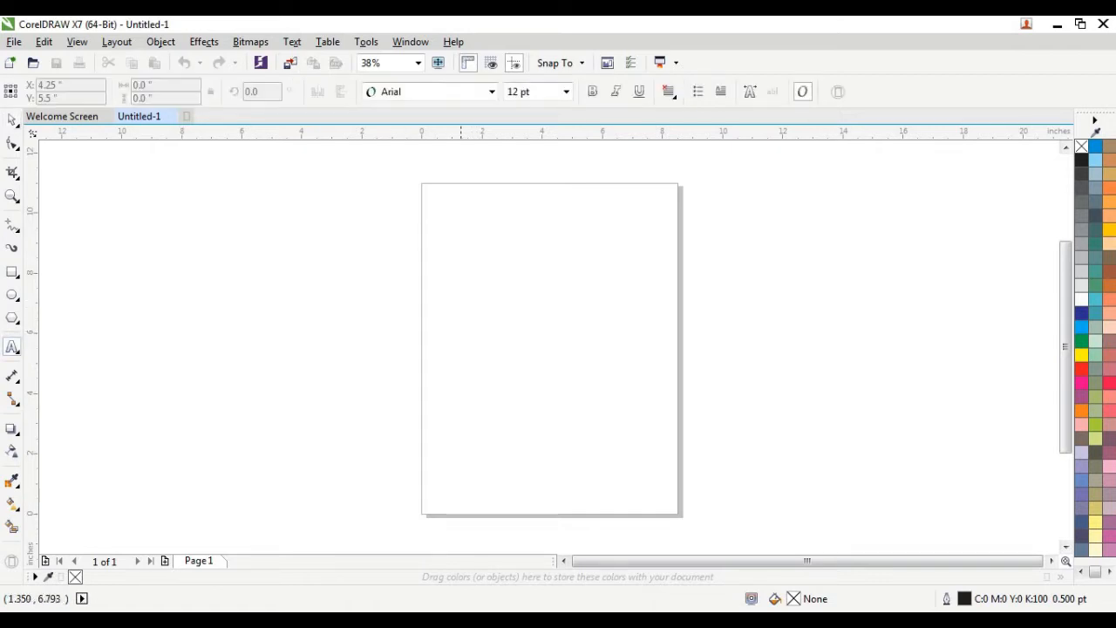
click(451, 309)
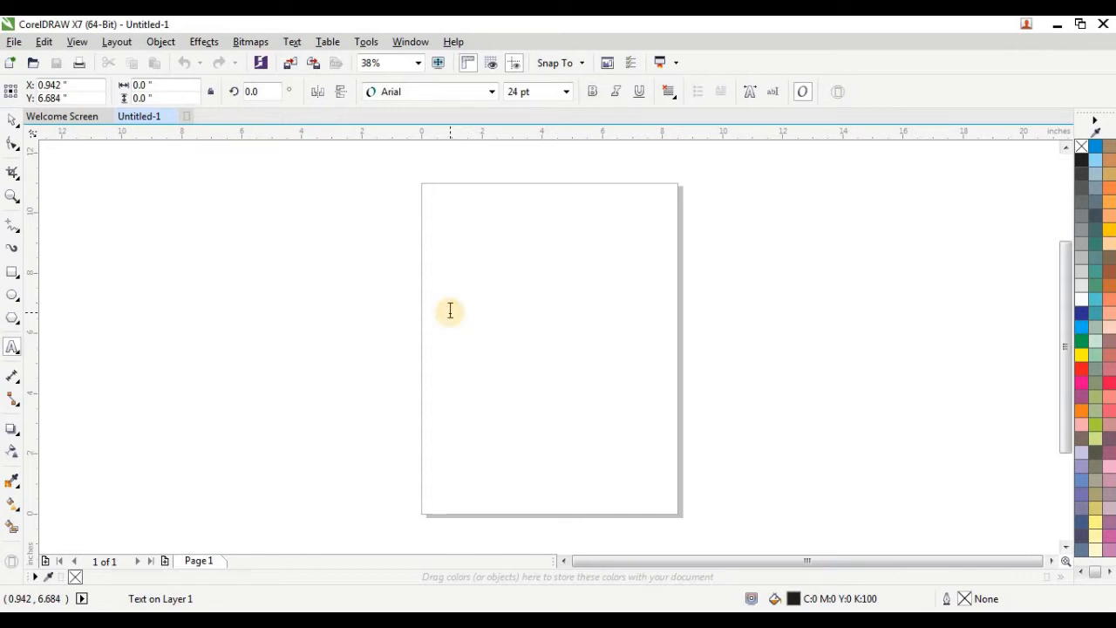
text(WELCO)
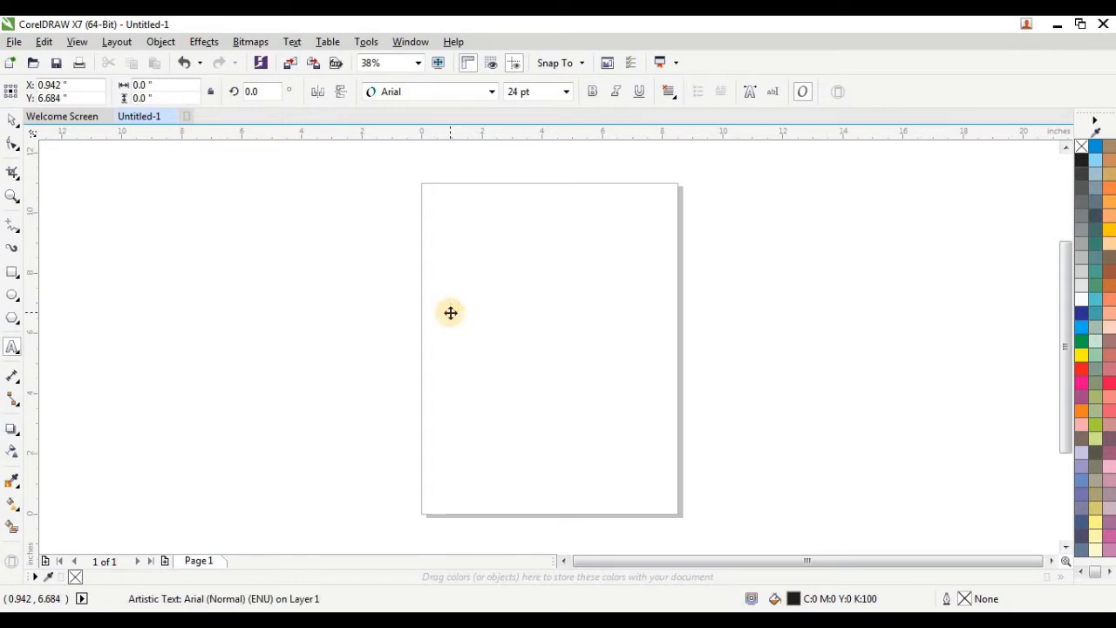
text(ME TO )
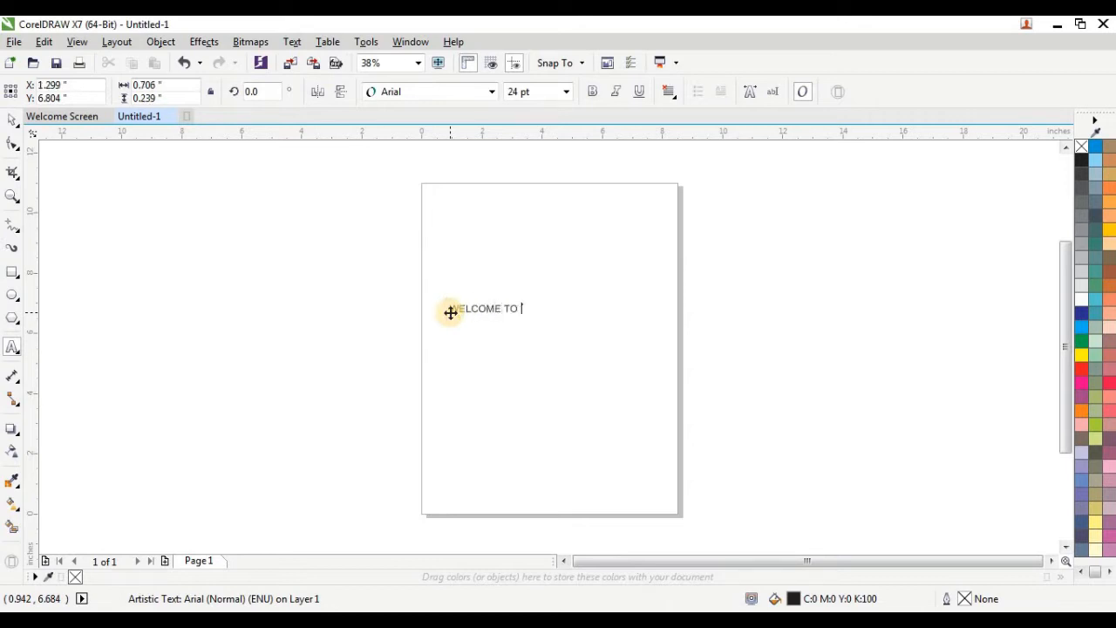
text(NADEEM SULTAN ART)
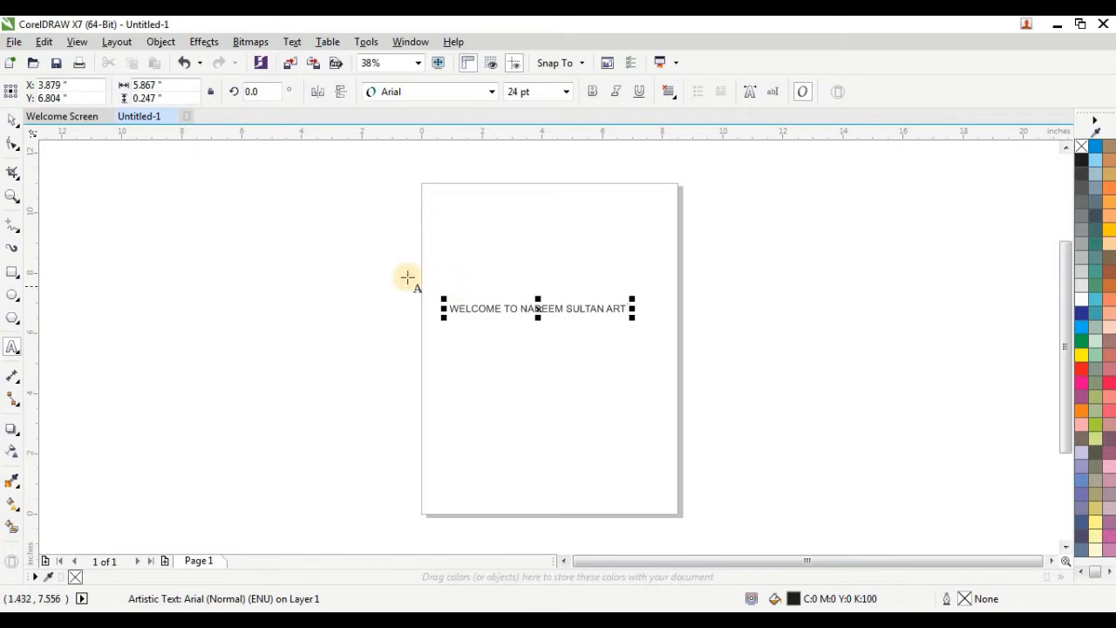
Step: Set the font of the welcome text to Arial Bold
click(12, 119)
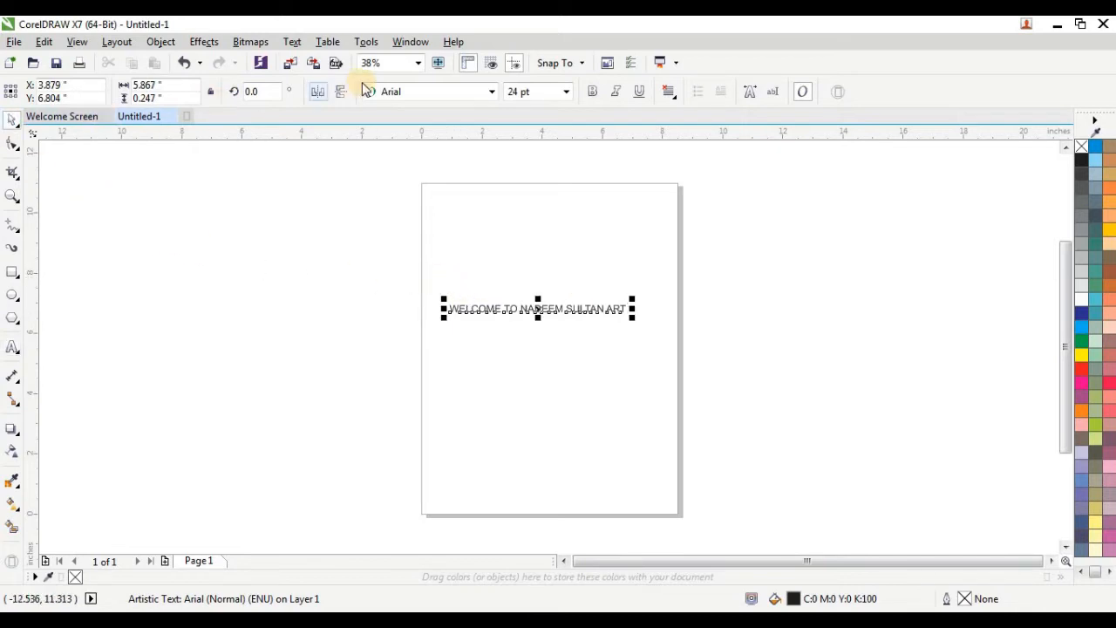
click(397, 92)
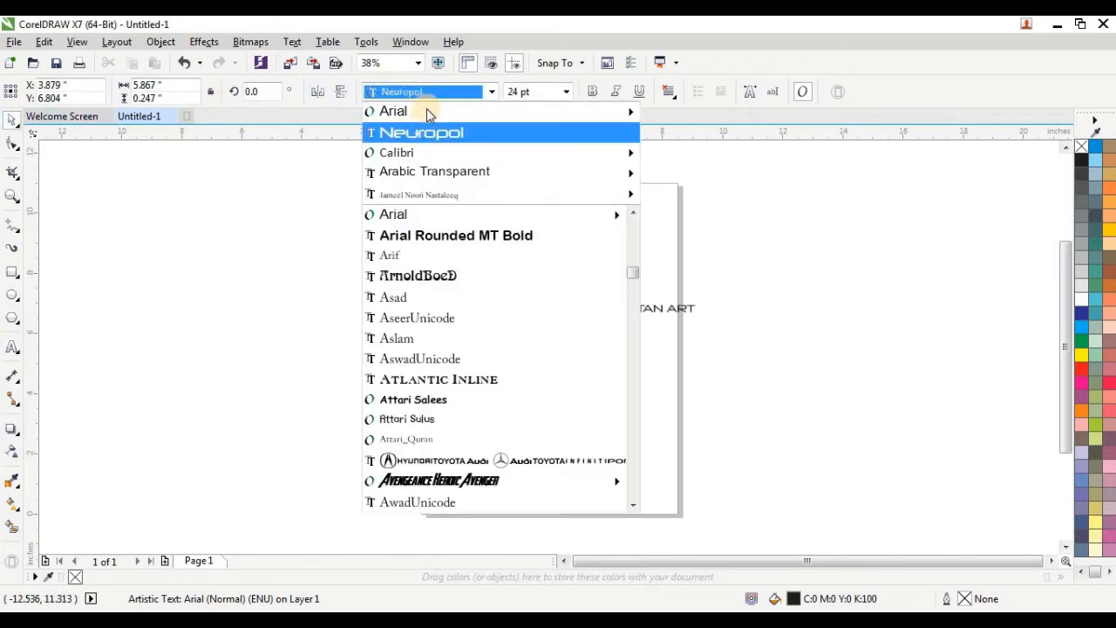
mouse_move(427, 108)
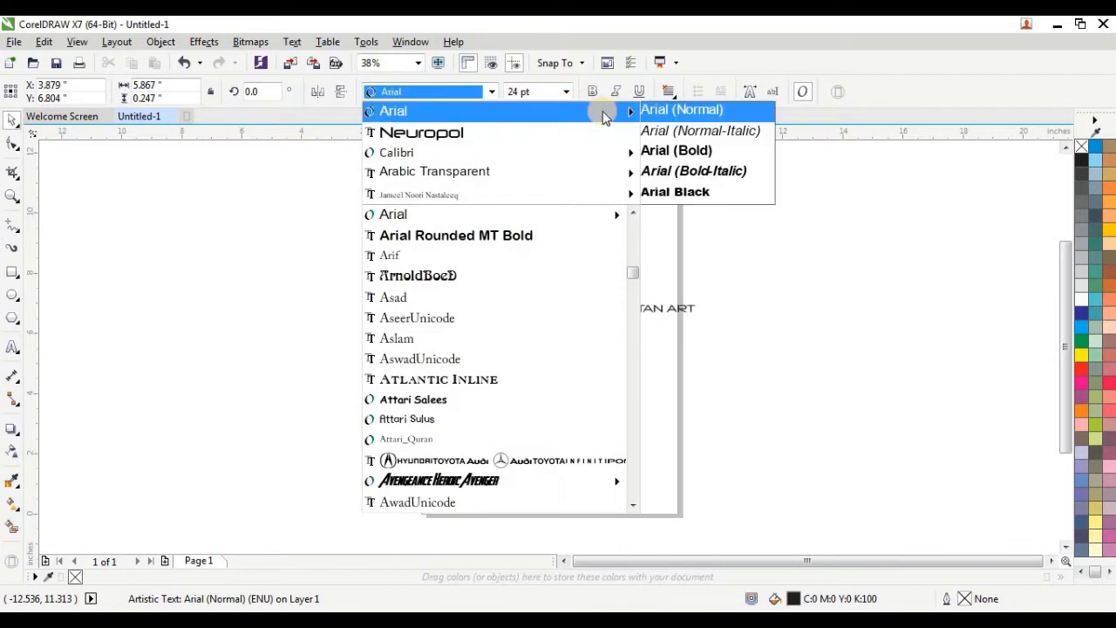
click(676, 152)
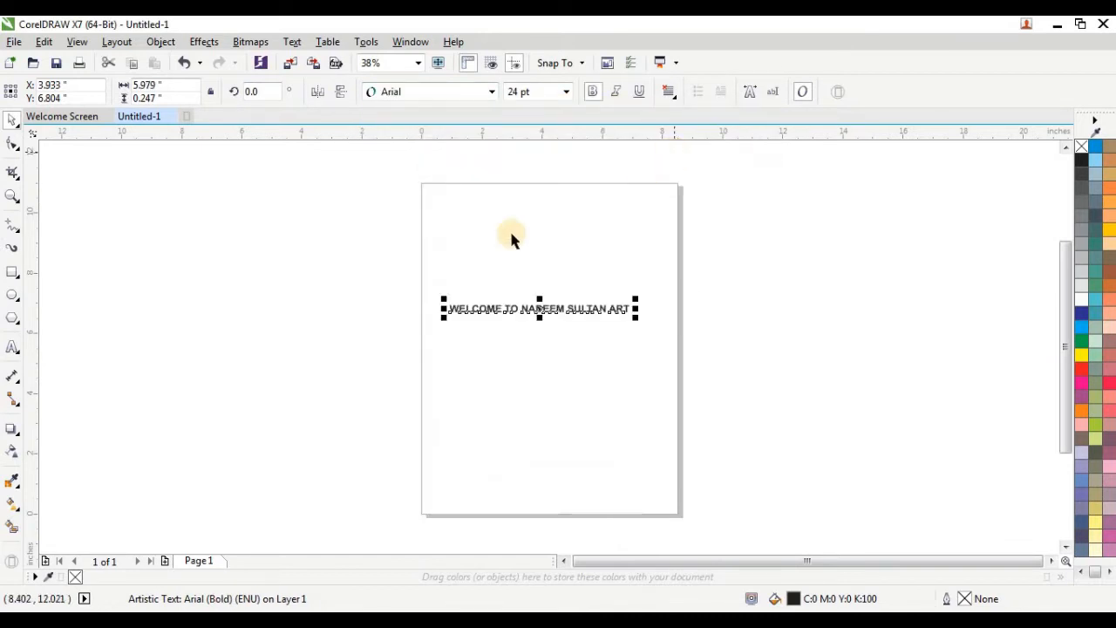
Step: Enlarge the welcome text to about 29 pt and centre it on the page
click(520, 339)
click(610, 309)
drag(634, 318, 671, 341)
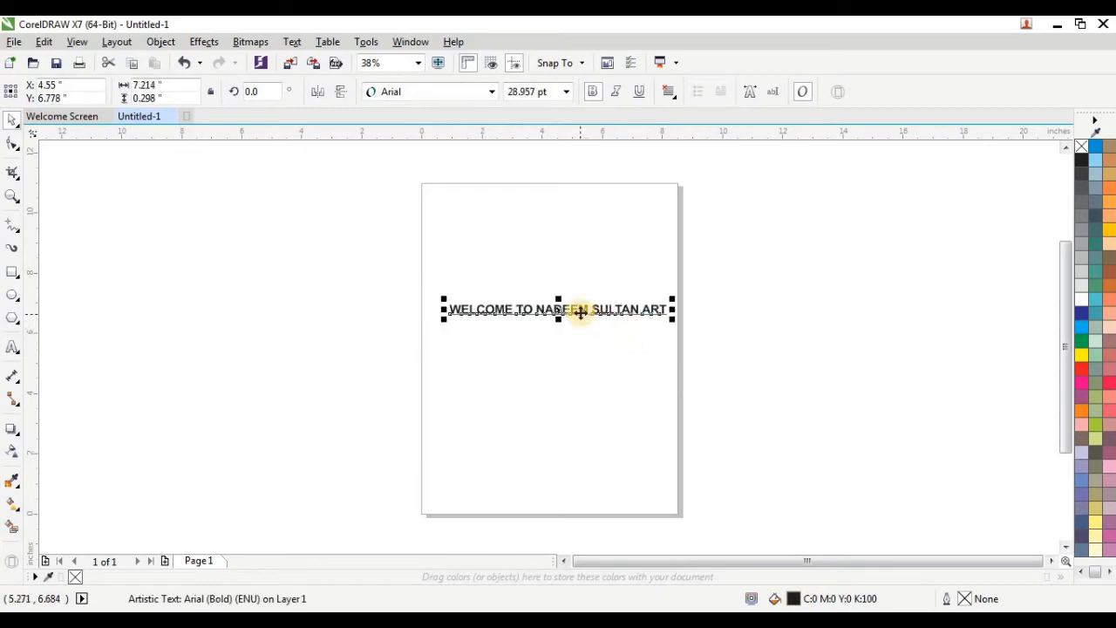
key(p)
click(493, 318)
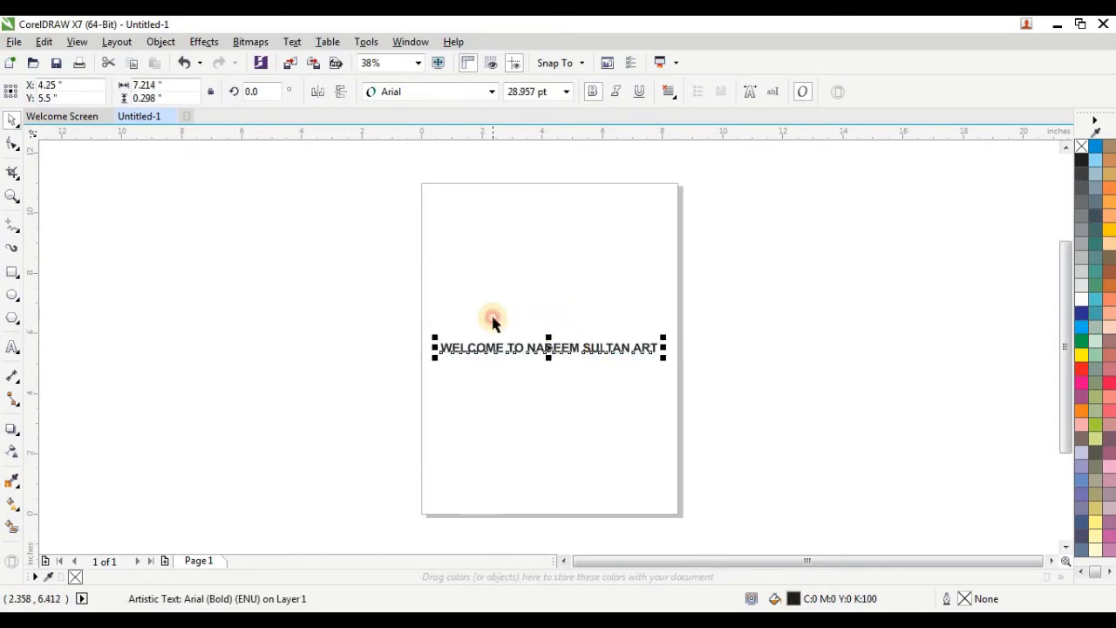
Step: Draw a rectangle about 8.06 by 1.07 inches around the welcome text and align both objects' centres horizontally and vertically
scroll(759, 325, up, 3)
scroll(761, 329, down, 1)
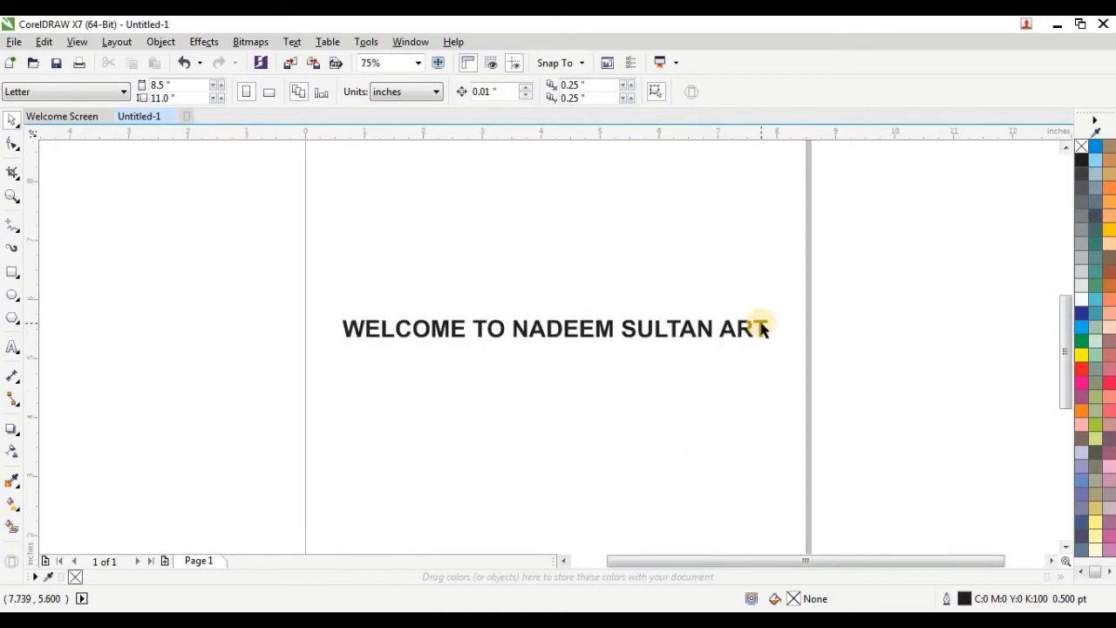
click(12, 274)
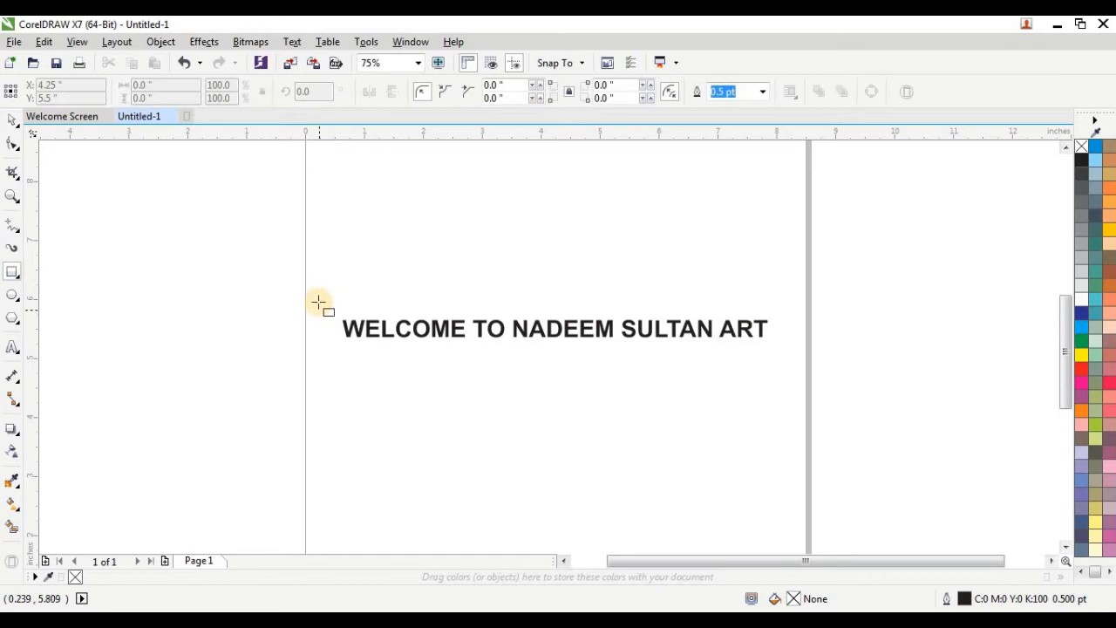
drag(317, 298, 792, 360)
click(12, 120)
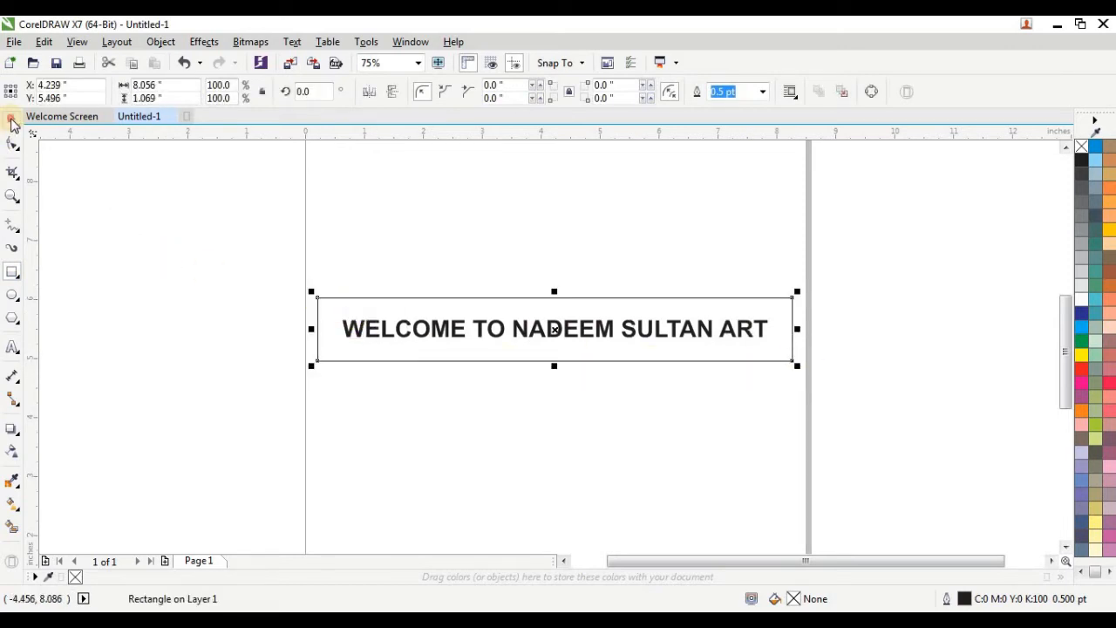
drag(166, 209, 794, 377)
key(c)
key(e)
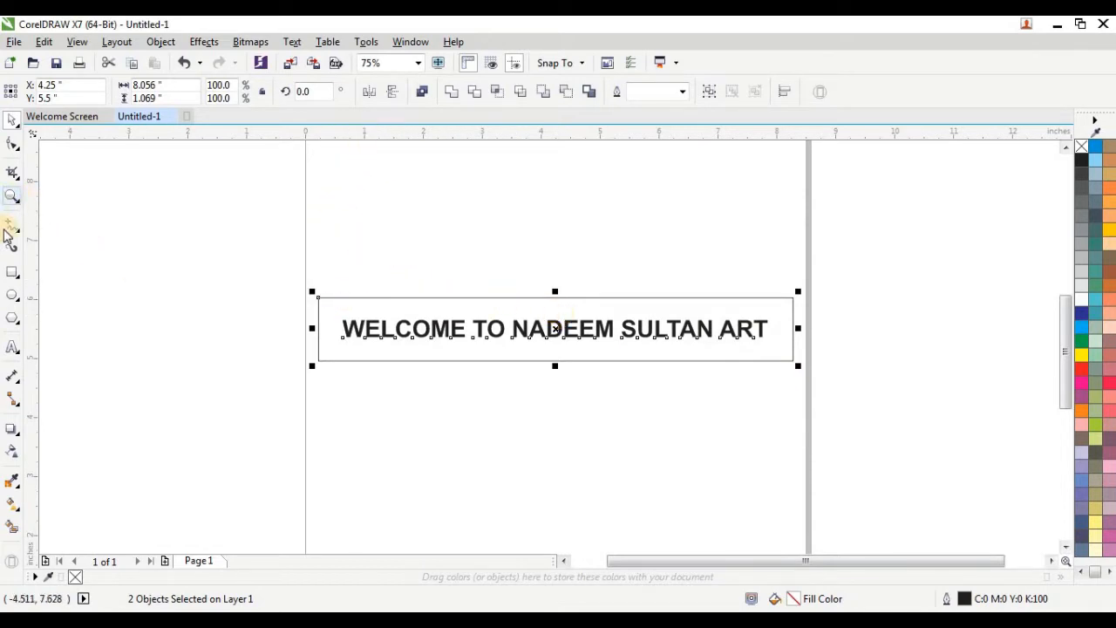
Step: Round all the rectangle's corners to about 0.21 inches and fill it with cyan (C:100)
click(12, 143)
click(319, 299)
drag(319, 299, 334, 319)
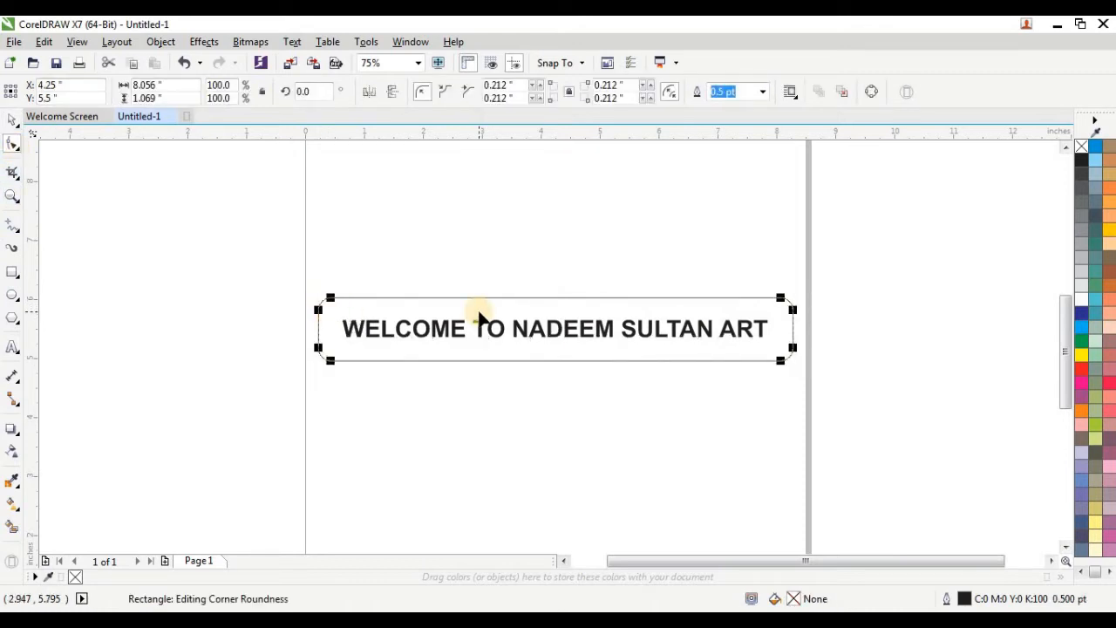
click(1081, 329)
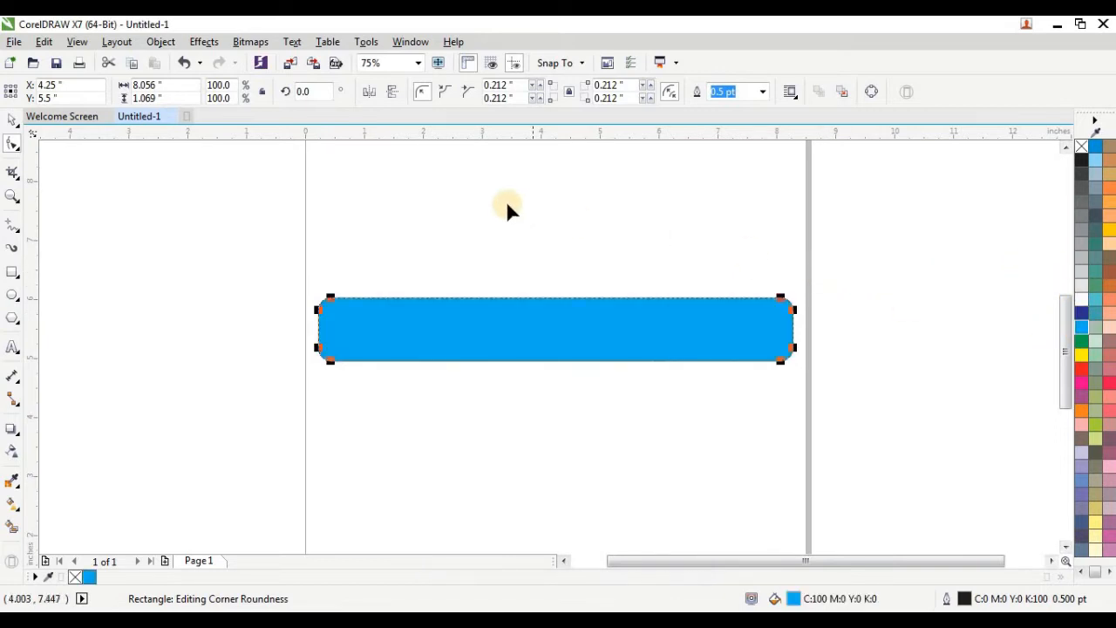
Step: Send the blue rectangle to the back of the layer behind the welcome text, and undo the reordering
click(12, 119)
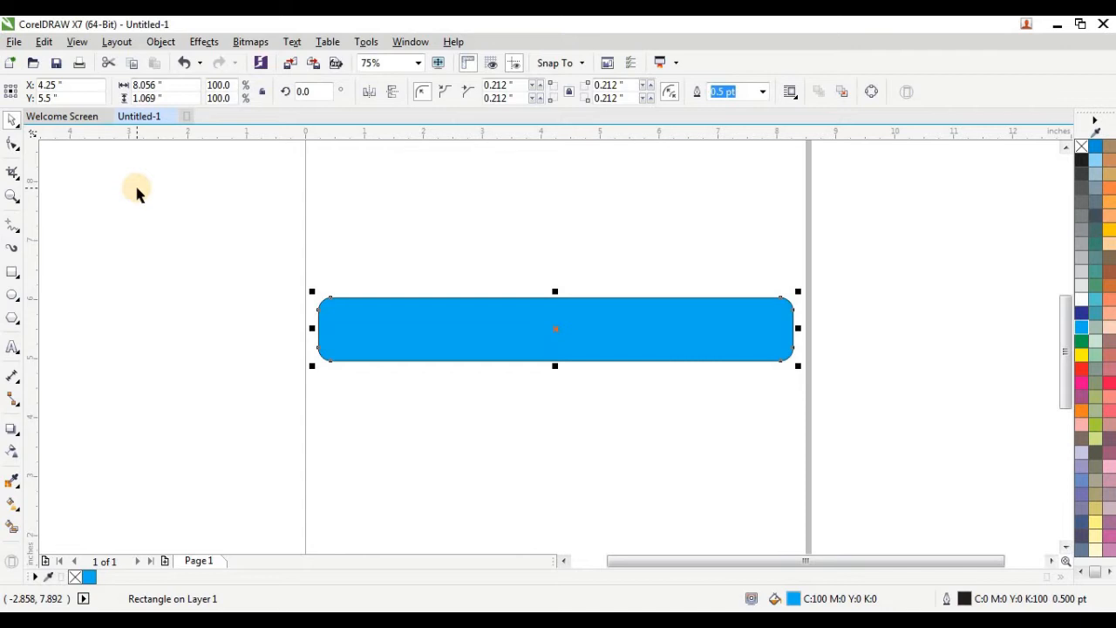
key(shift+Page_Down)
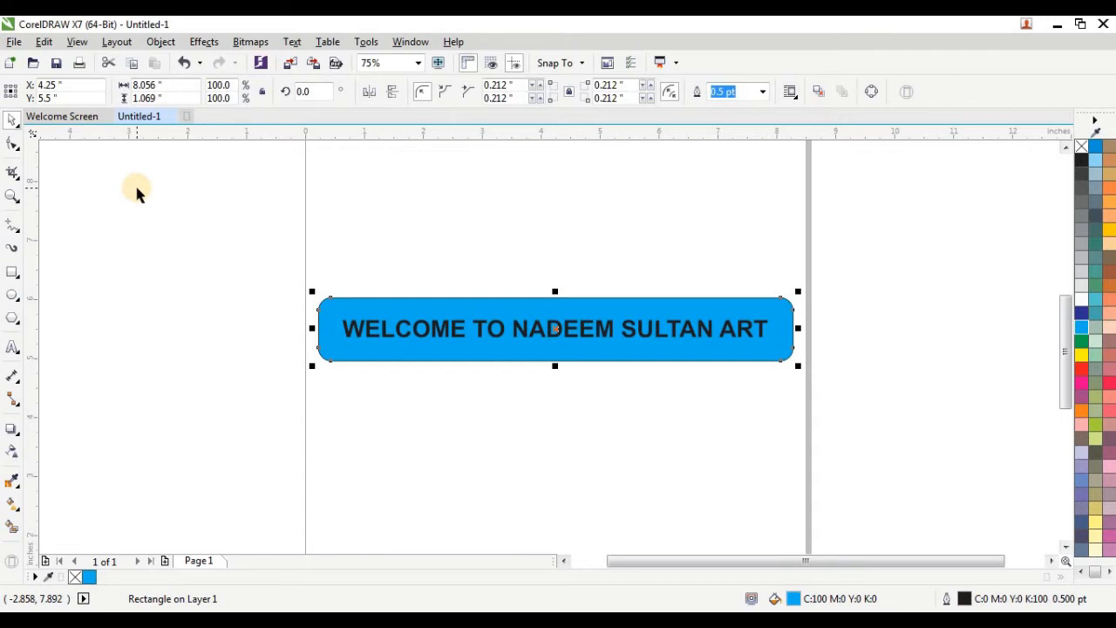
key(ctrl+z)
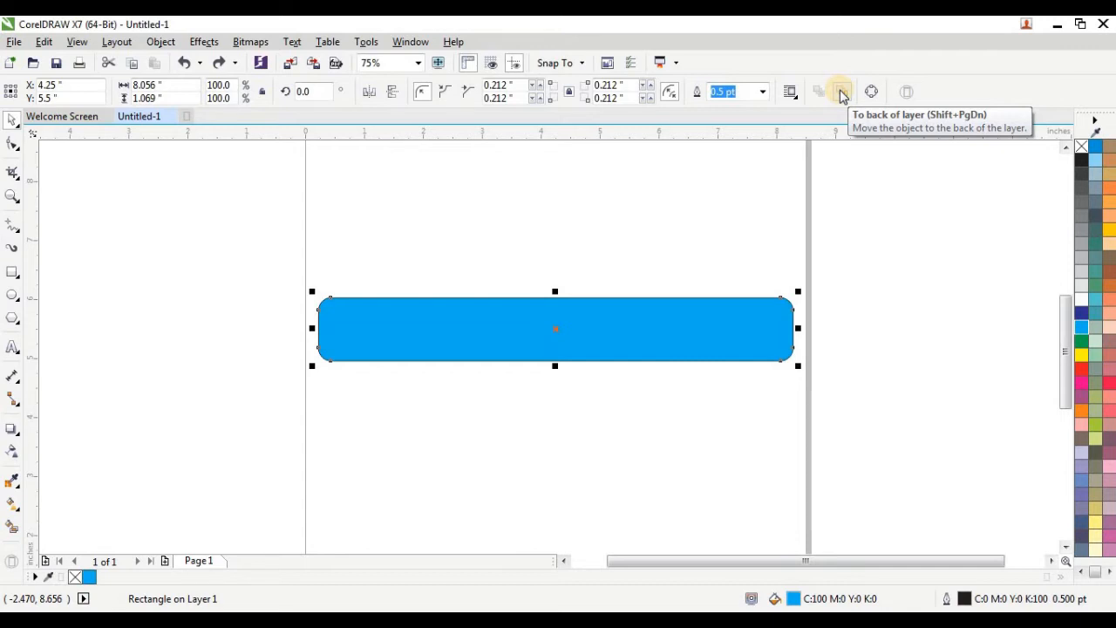
Step: Move the blue rectangle about half an inch down so it covers only the lower half of the welcome text
click(698, 232)
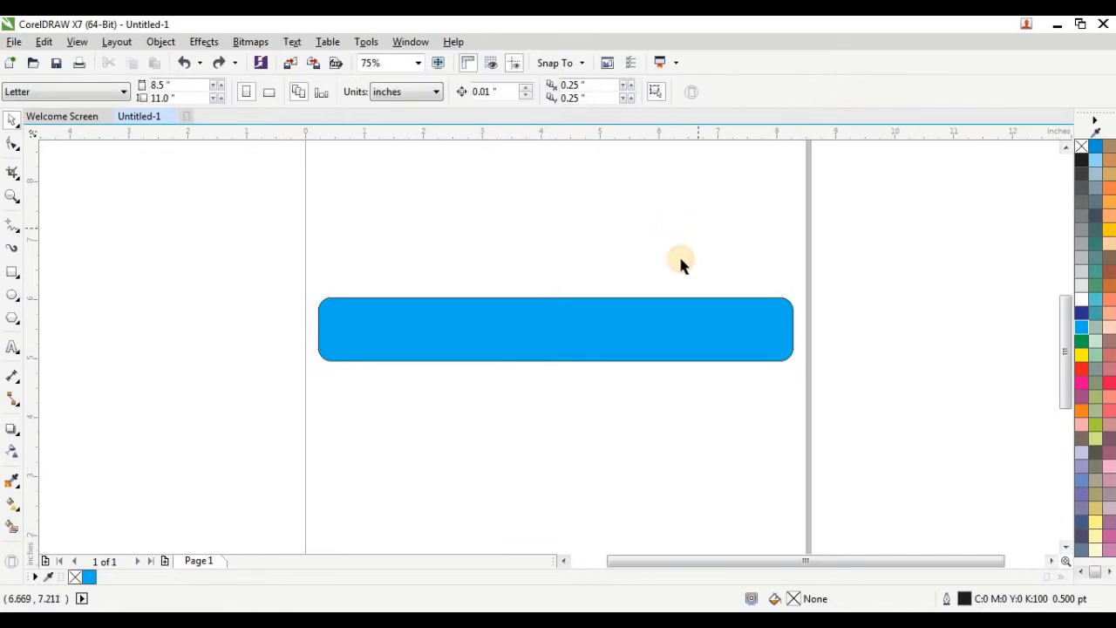
mouse_move(635, 324)
mouse_down()
mouse_move(647, 345)
mouse_move(648, 330)
mouse_up()
click(643, 291)
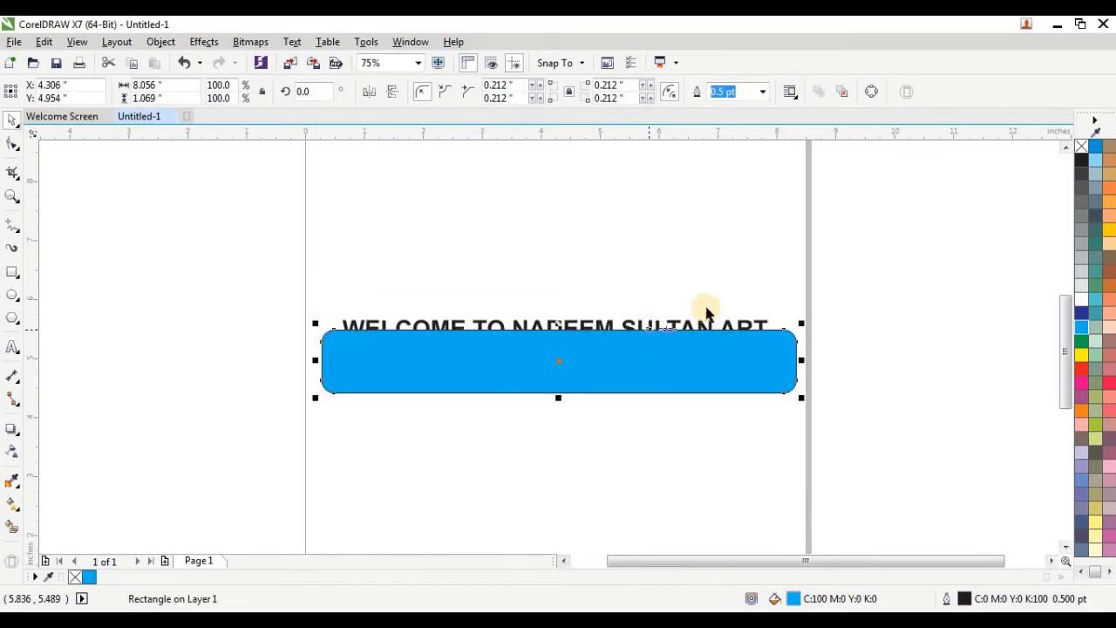
scroll(692, 329, up, 5)
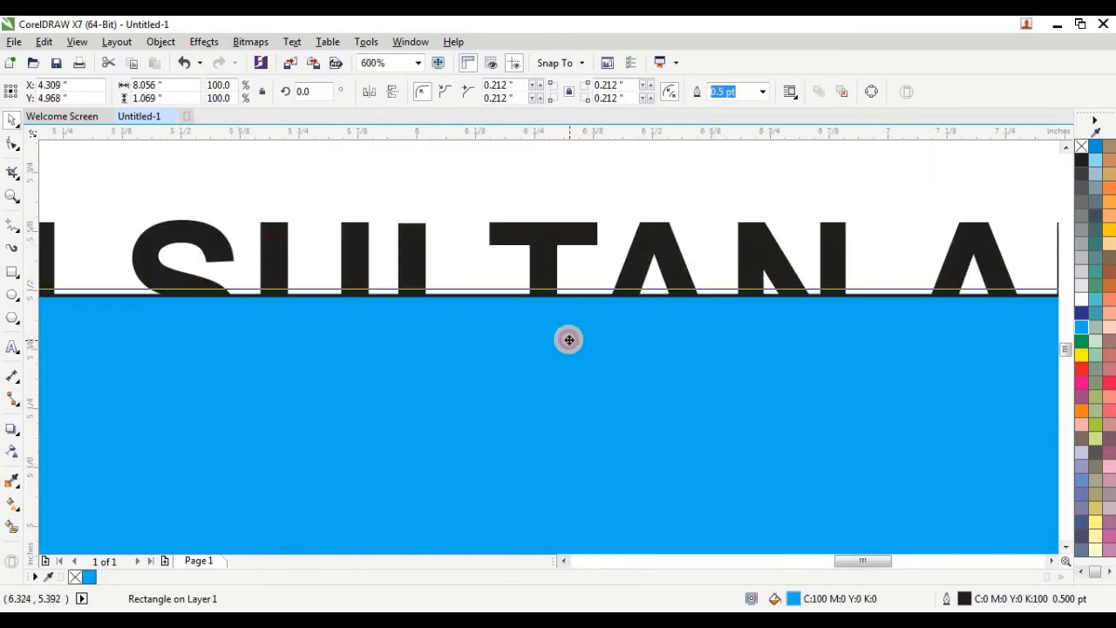
scroll(654, 261, down, 2)
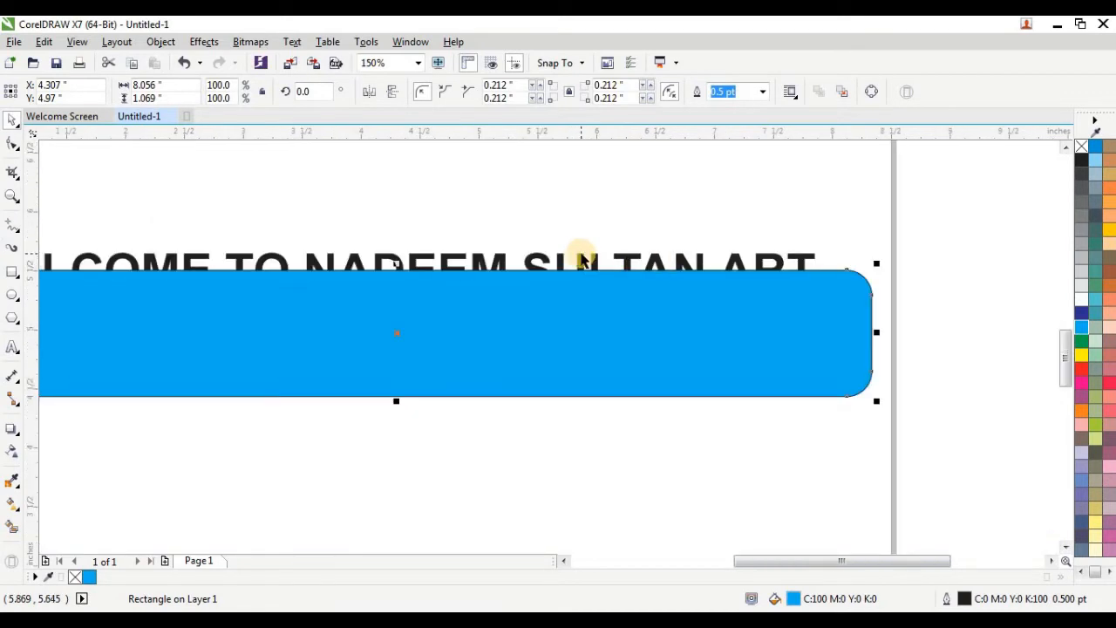
Step: Bring the welcome text to the front of the layer, above the blue rectangle
click(642, 249)
click(637, 252)
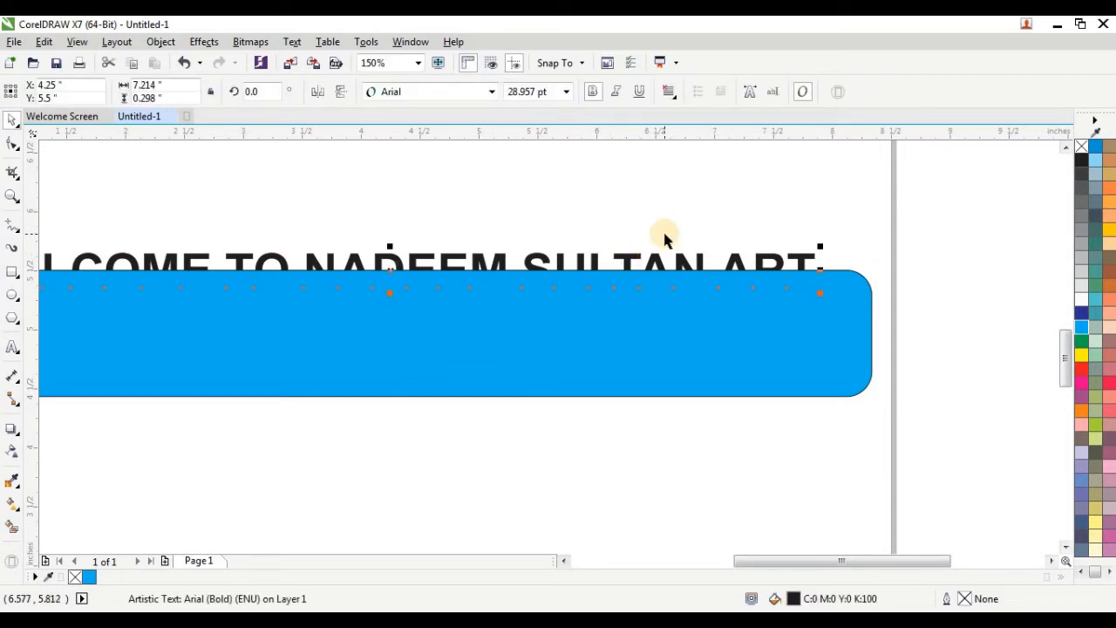
key(shift+Page_Up)
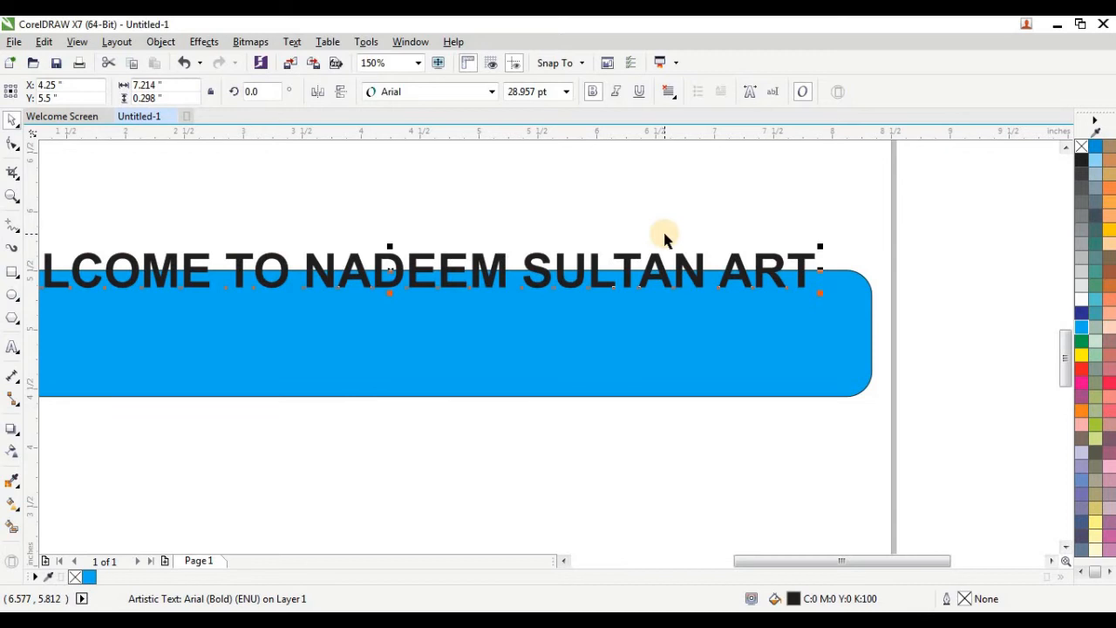
click(712, 240)
Step: Delete the welcome text lying over the blue rectangle
scroll(713, 240, down, 1)
click(496, 253)
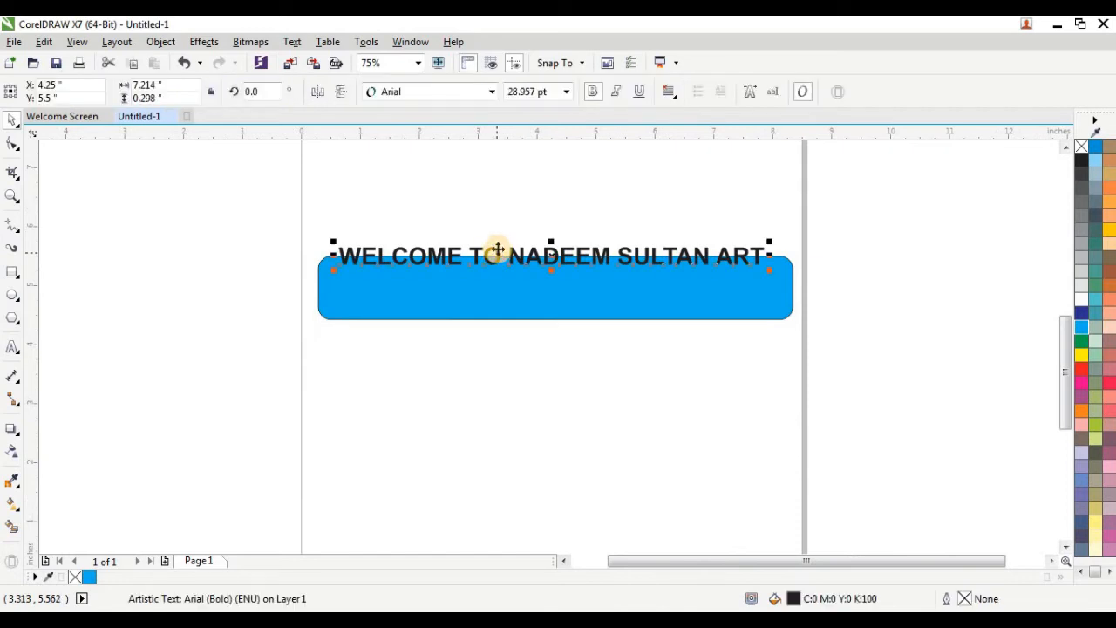
key(Delete)
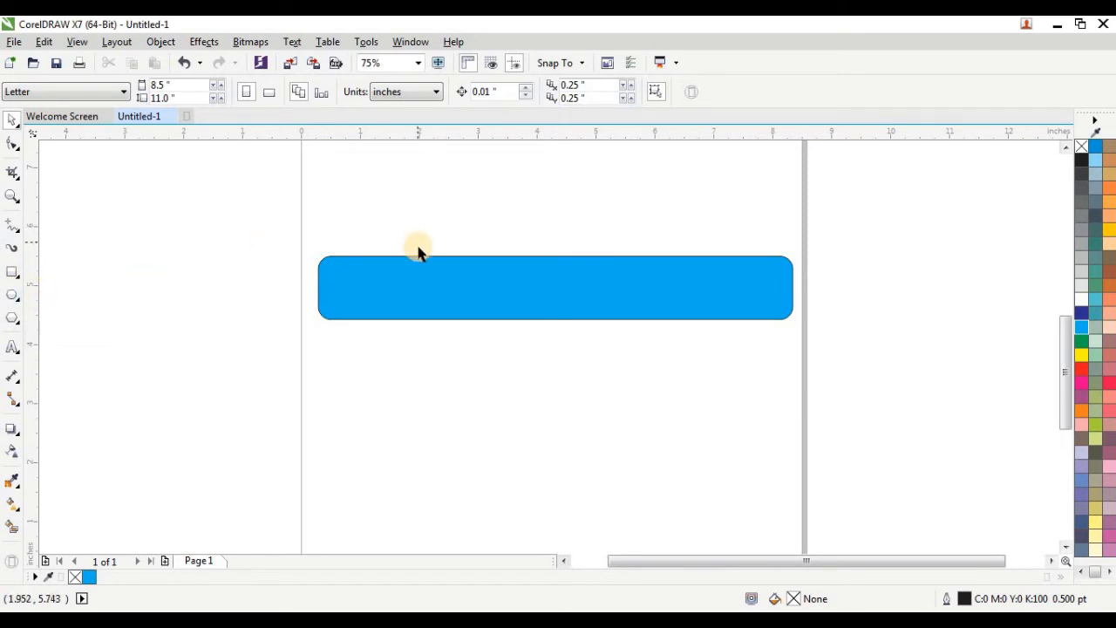
Step: Widen the blue rectangle symmetrically to about 12.6 inches and draw a circle about 2.3 inches across centred on it
click(451, 269)
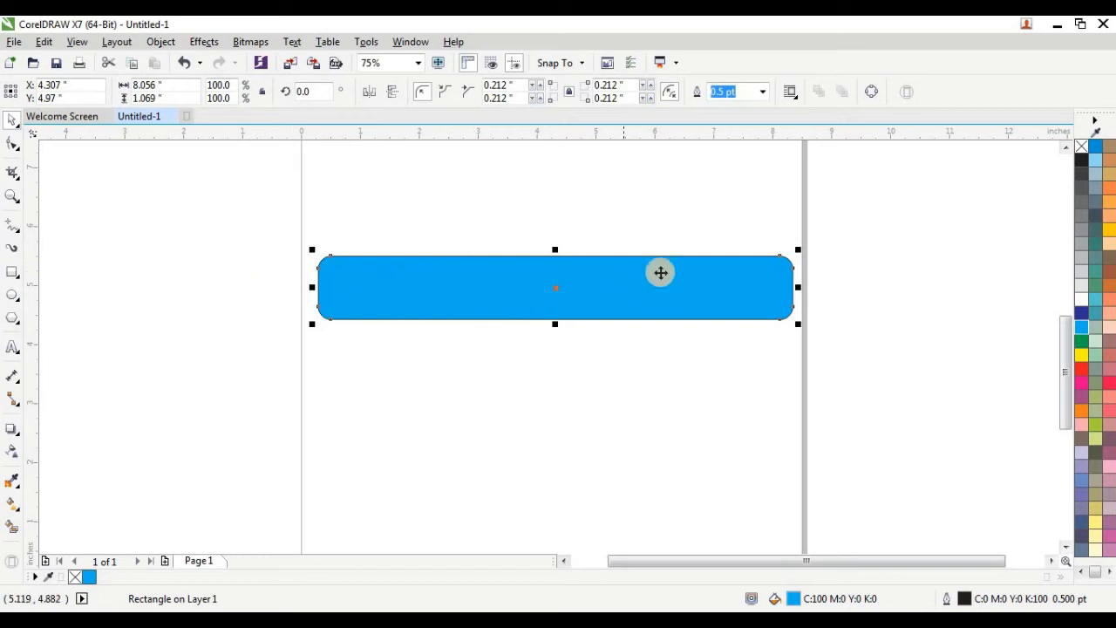
drag(798, 288, 931, 287)
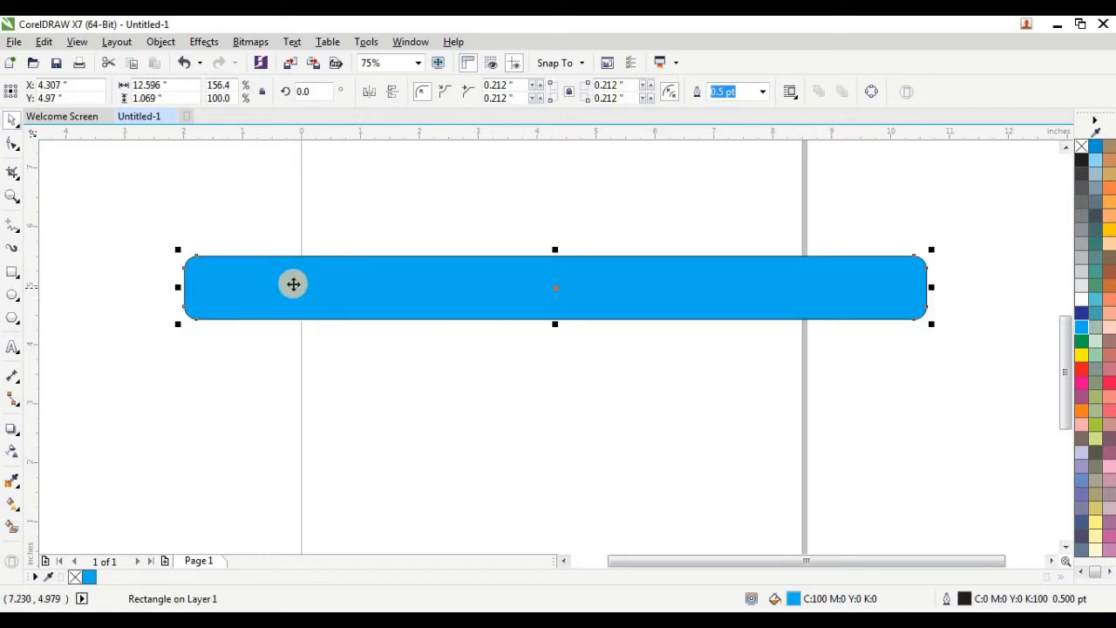
click(12, 296)
drag(501, 224, 639, 349)
drag(569, 292, 555, 288)
click(13, 120)
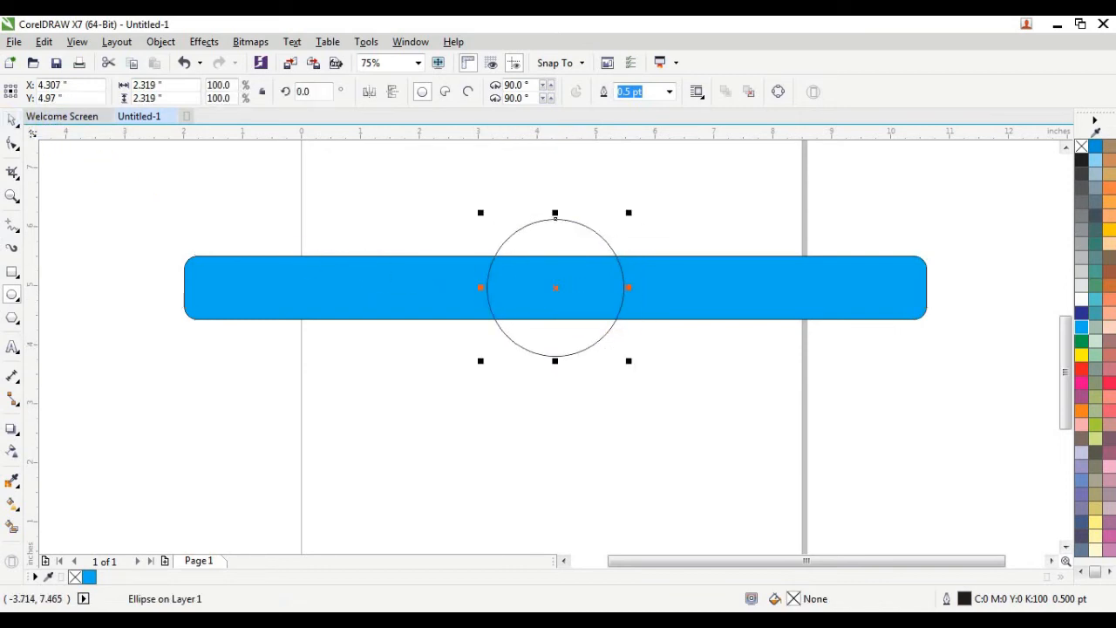
Step: Make a concentric copy of the circle enlarged to about 137%, and repeat the duplication three more times for larger rings
shift+click(320, 272)
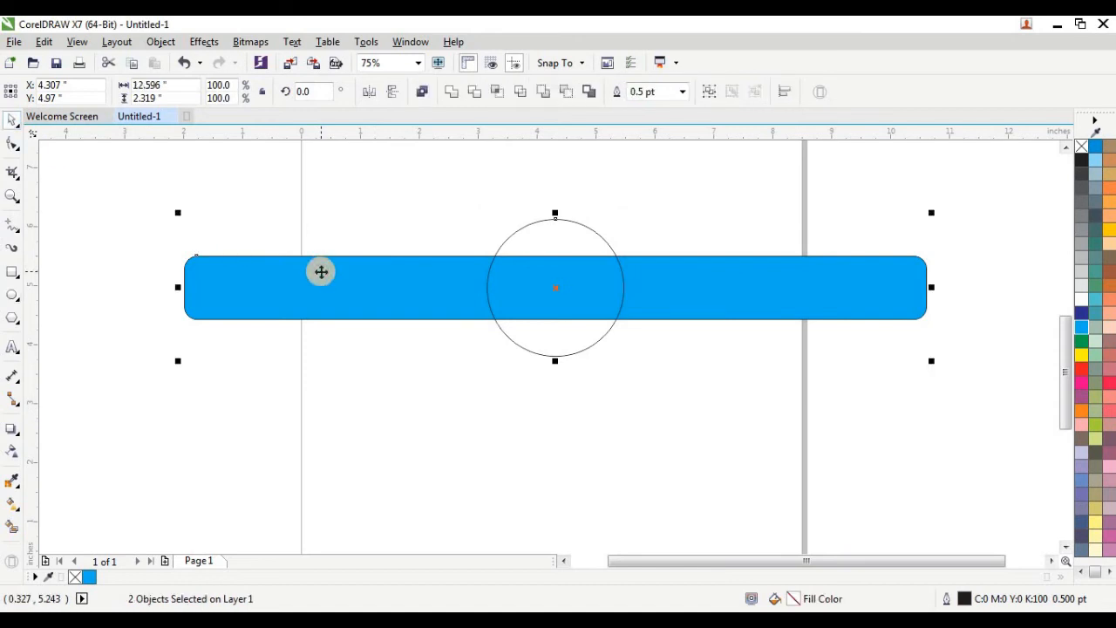
key(d)
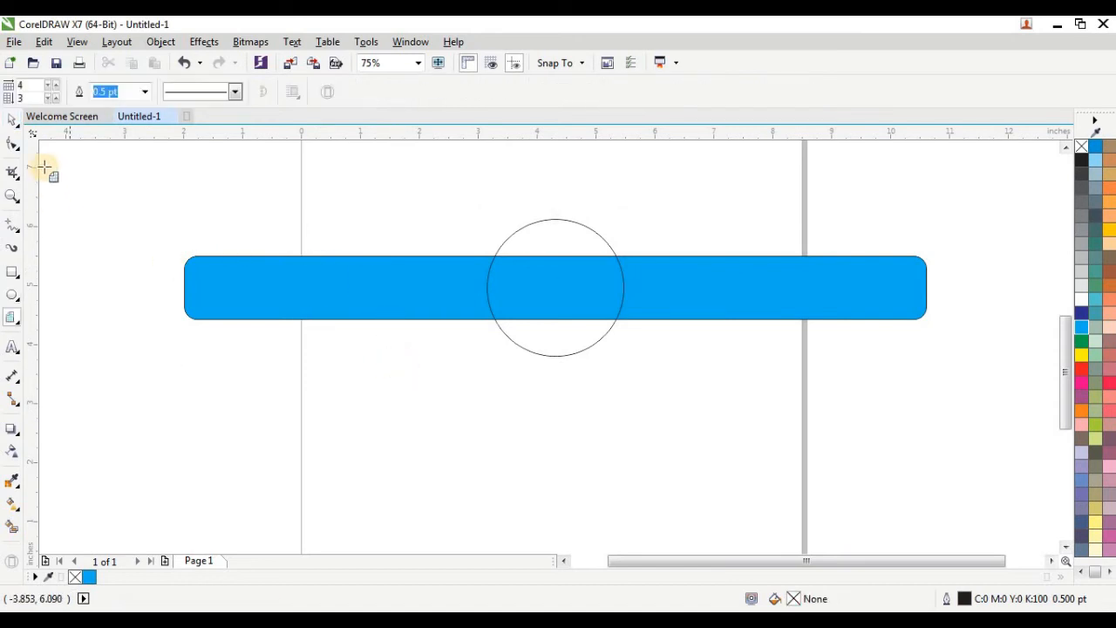
click(14, 122)
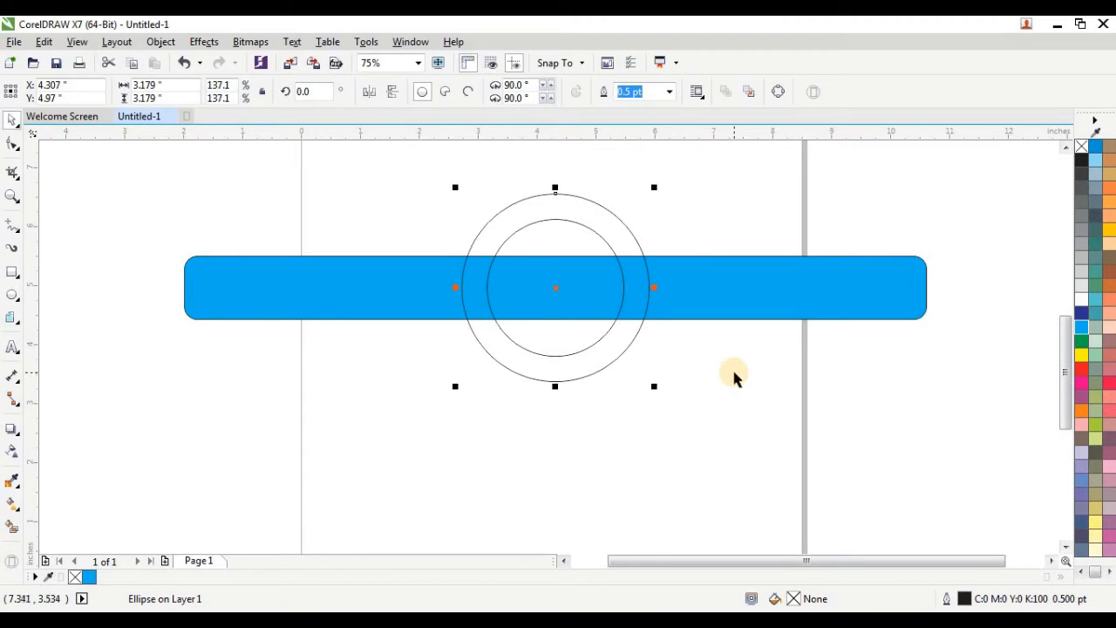
key(ctrl+r)
key(ctrl+r)
key(ctrl+r)
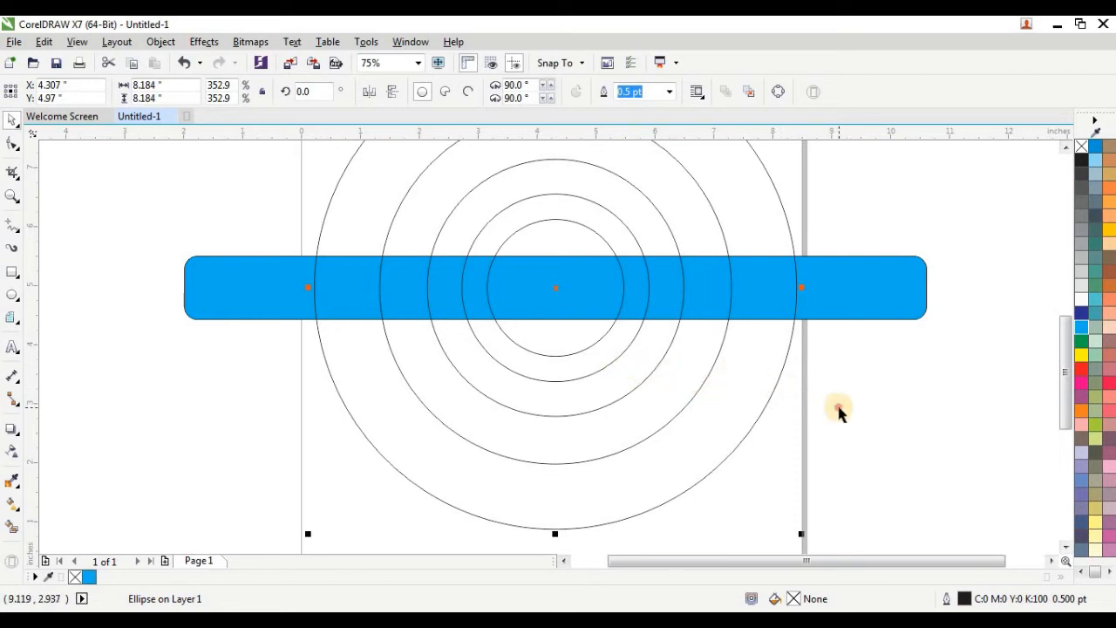
click(639, 369)
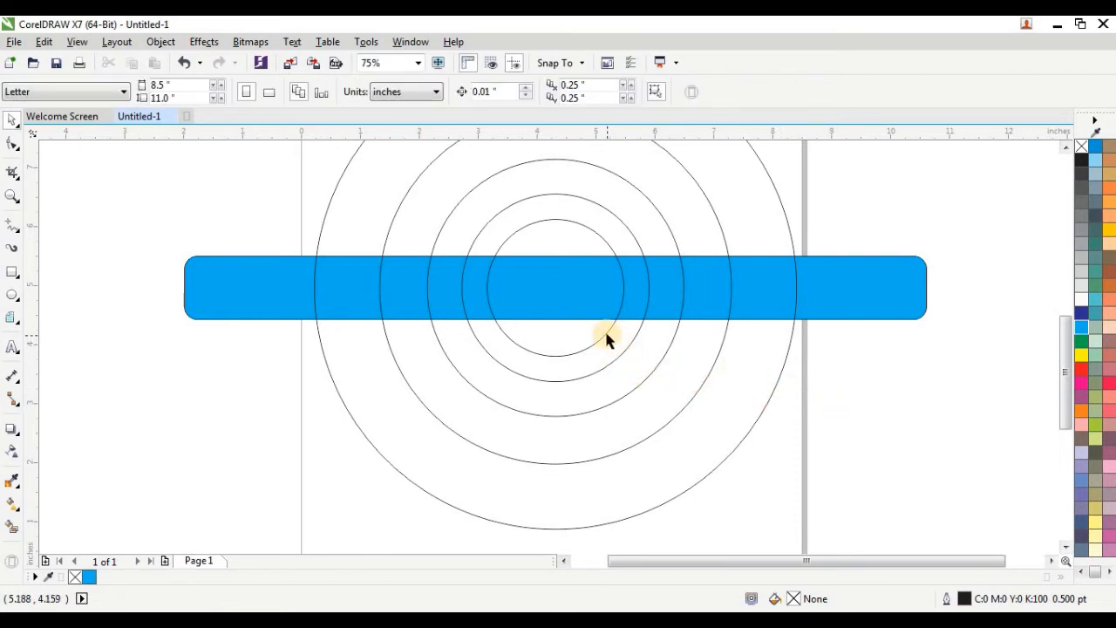
click(605, 332)
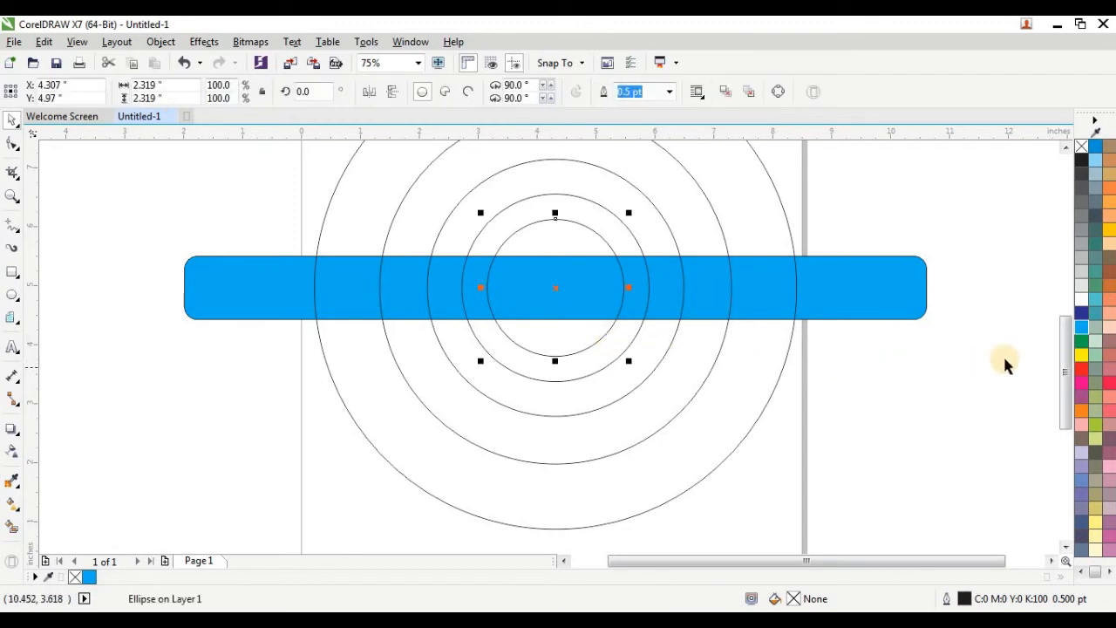
drag(1081, 368, 624, 362)
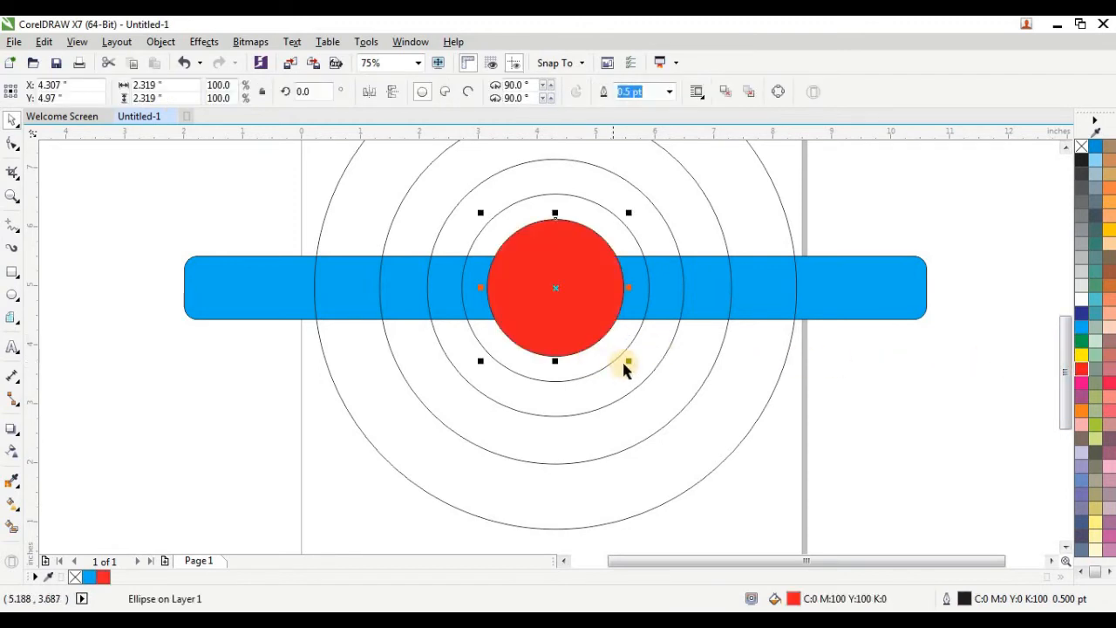
click(618, 360)
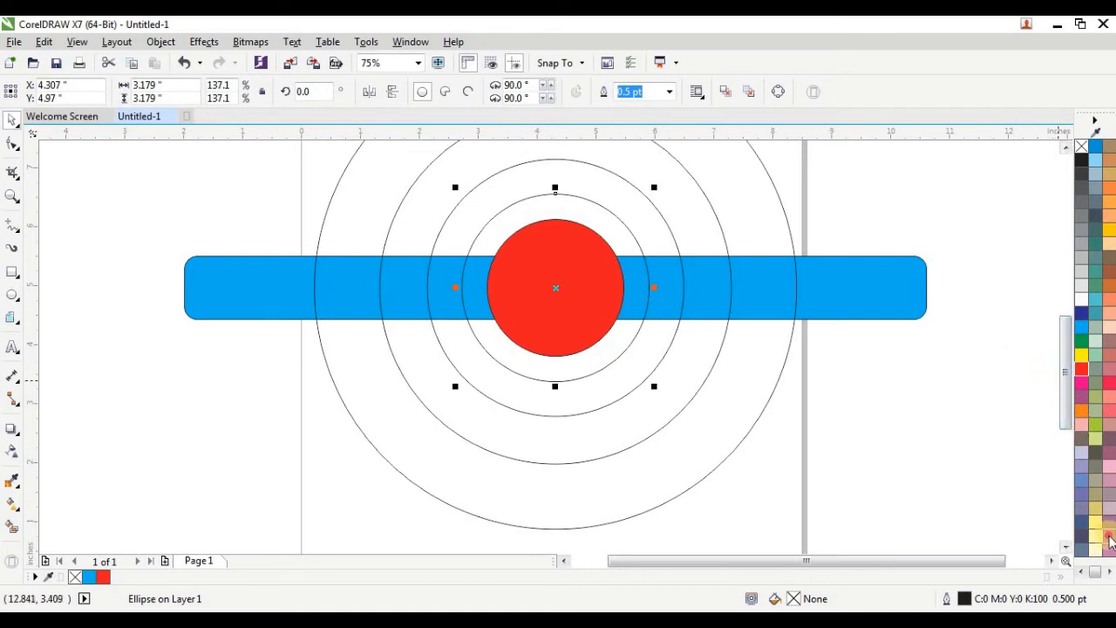
click(1109, 536)
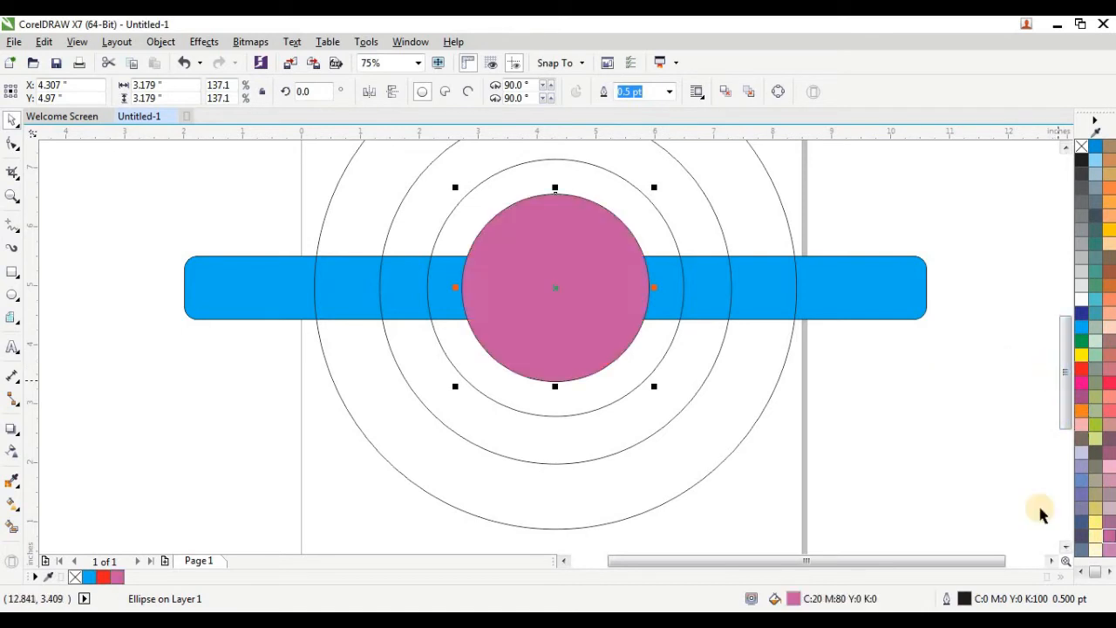
click(659, 364)
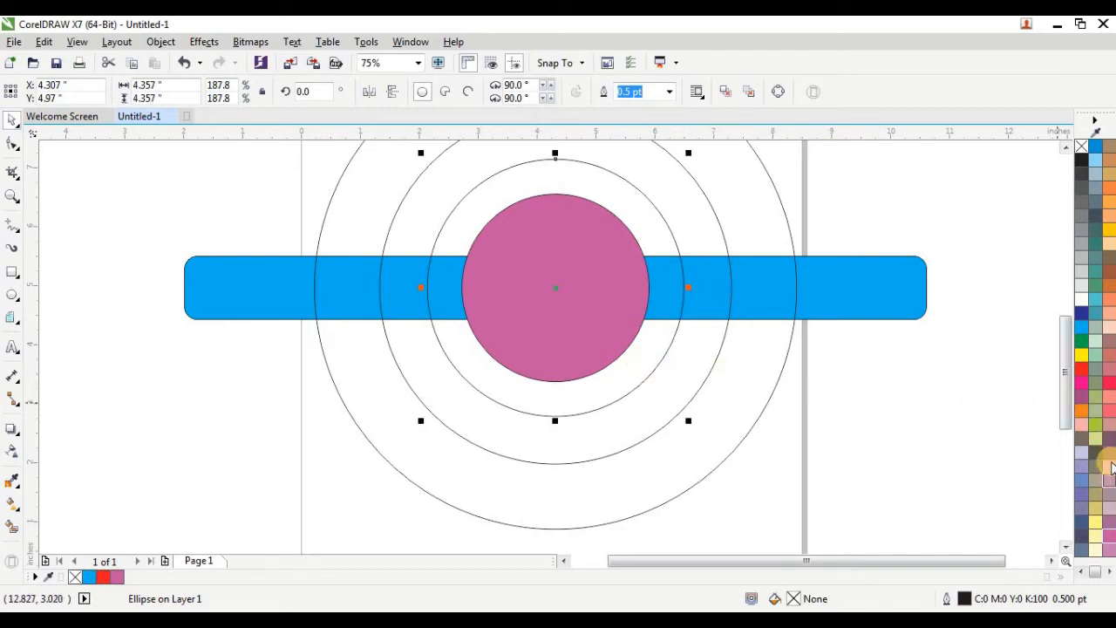
click(1109, 300)
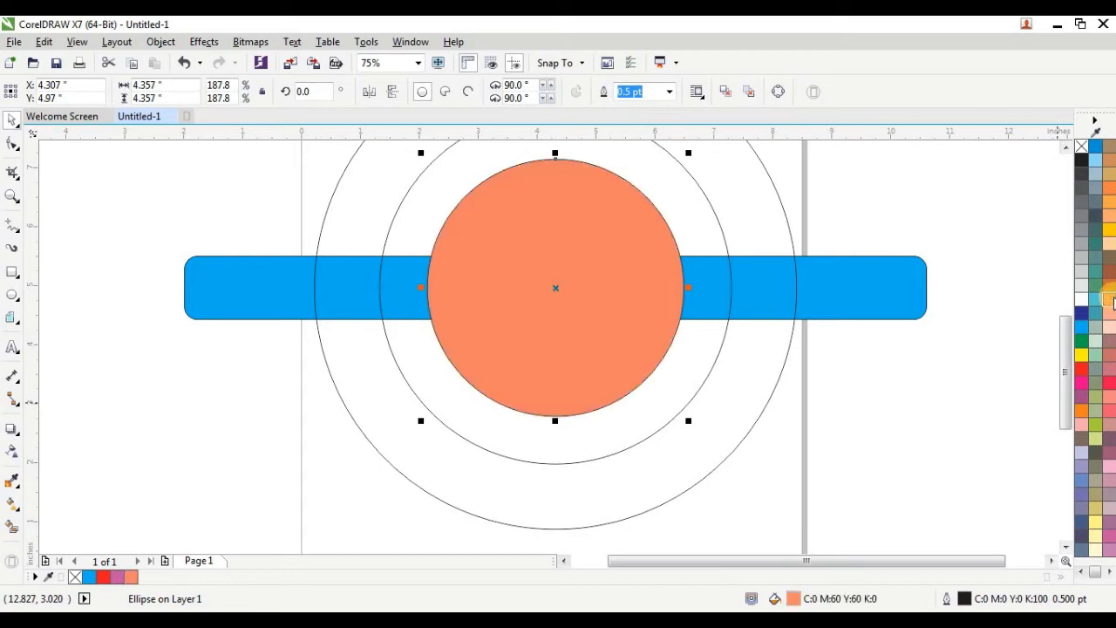
click(716, 359)
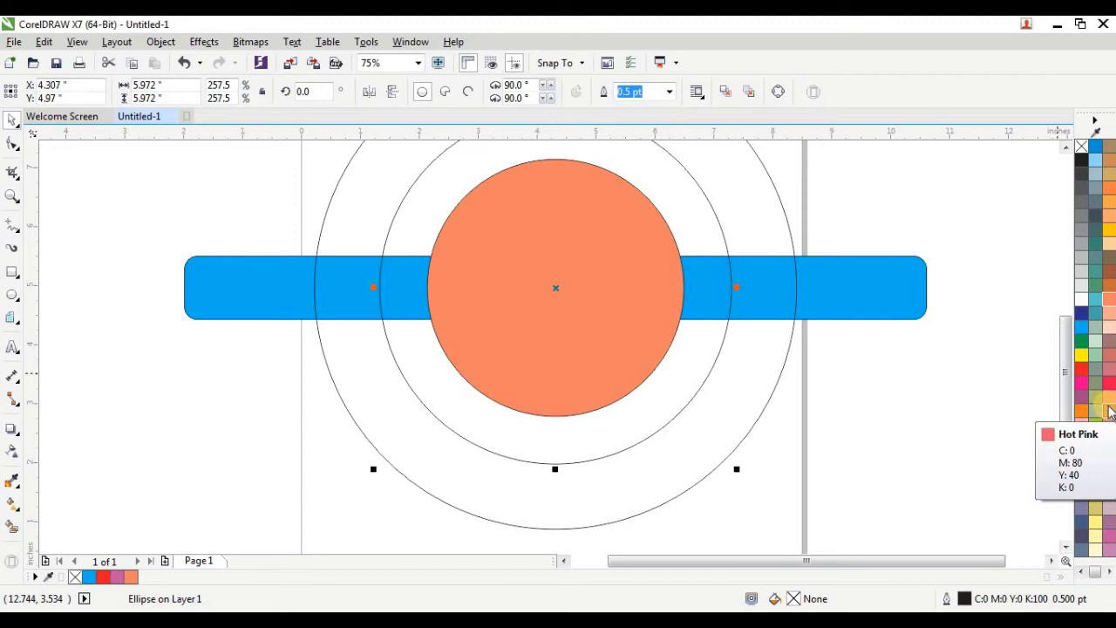
key(ctrl+z)
key(ctrl+z)
key(ctrl+z)
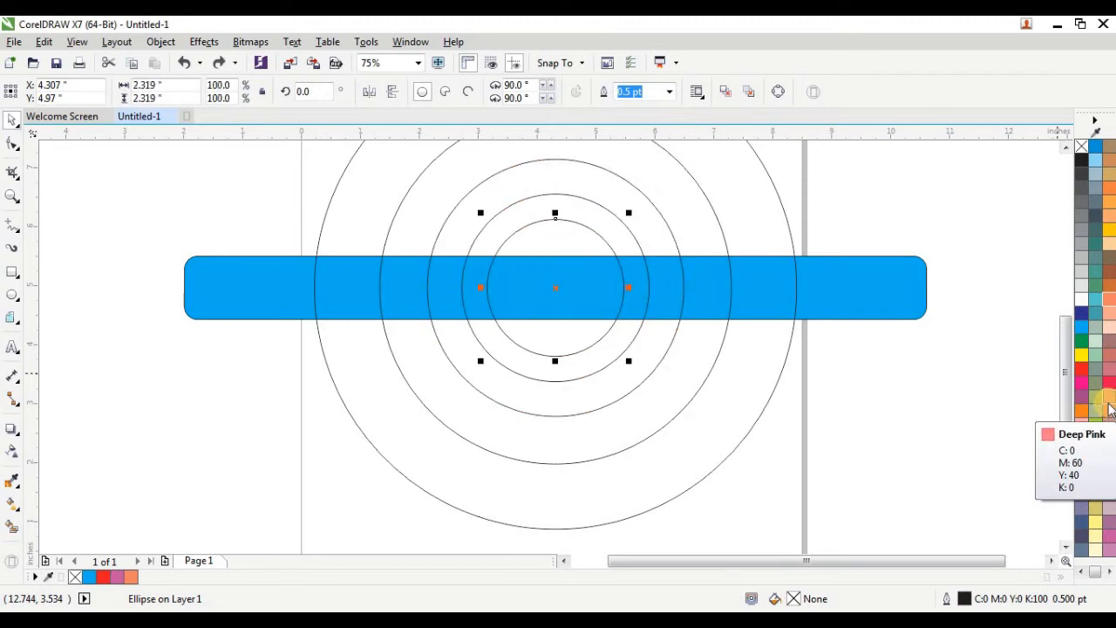
click(954, 414)
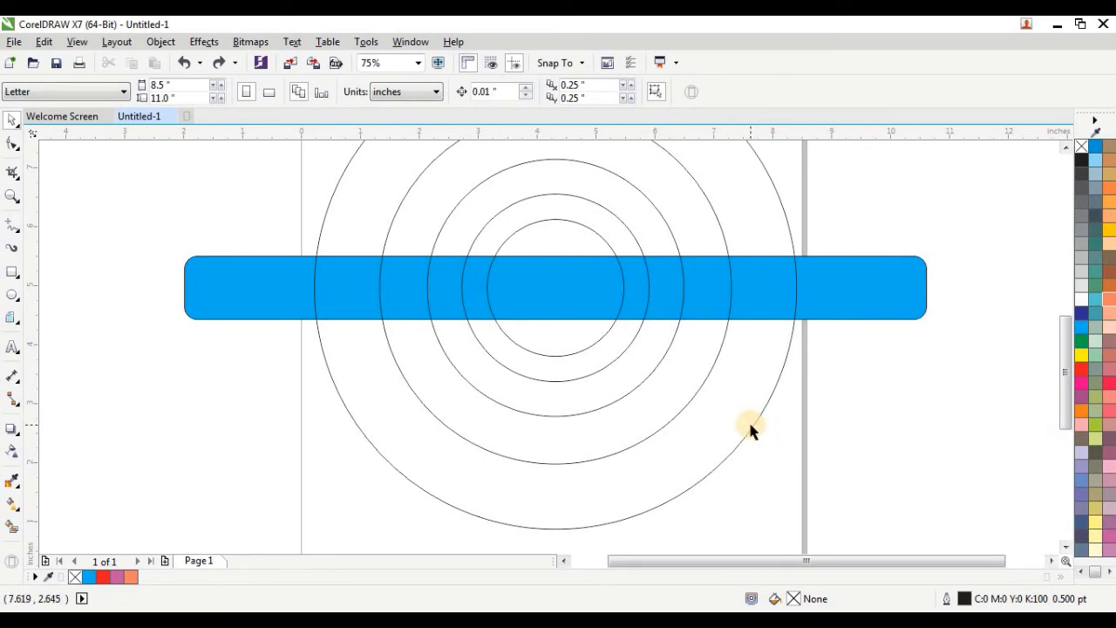
Step: Fill the largest of the five concentric circles with Purple
scroll(751, 425, down, 1)
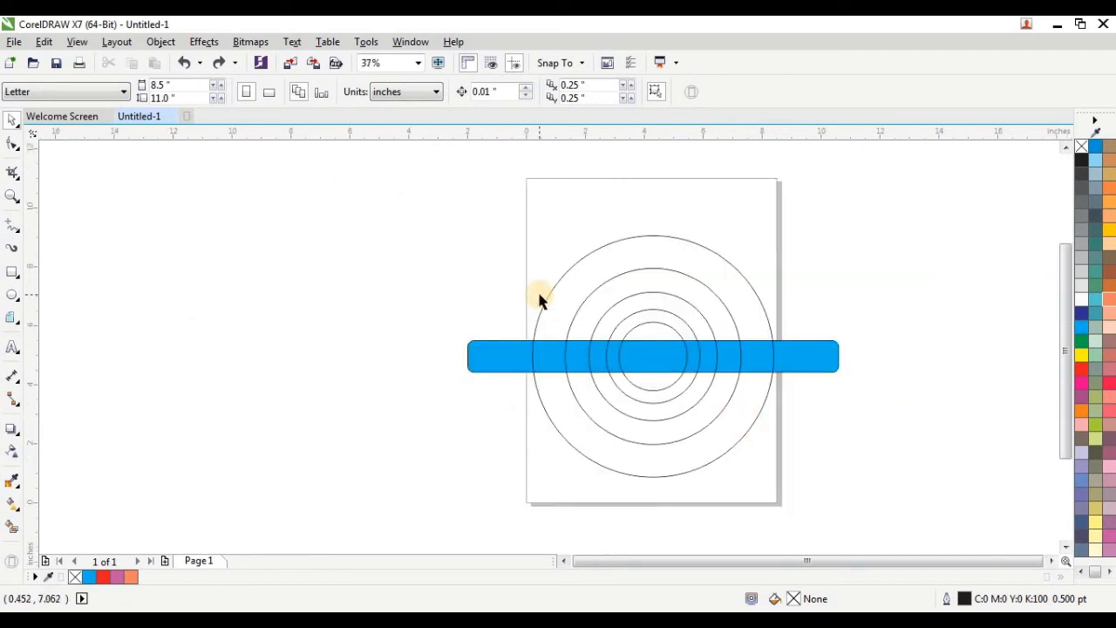
drag(504, 224, 792, 493)
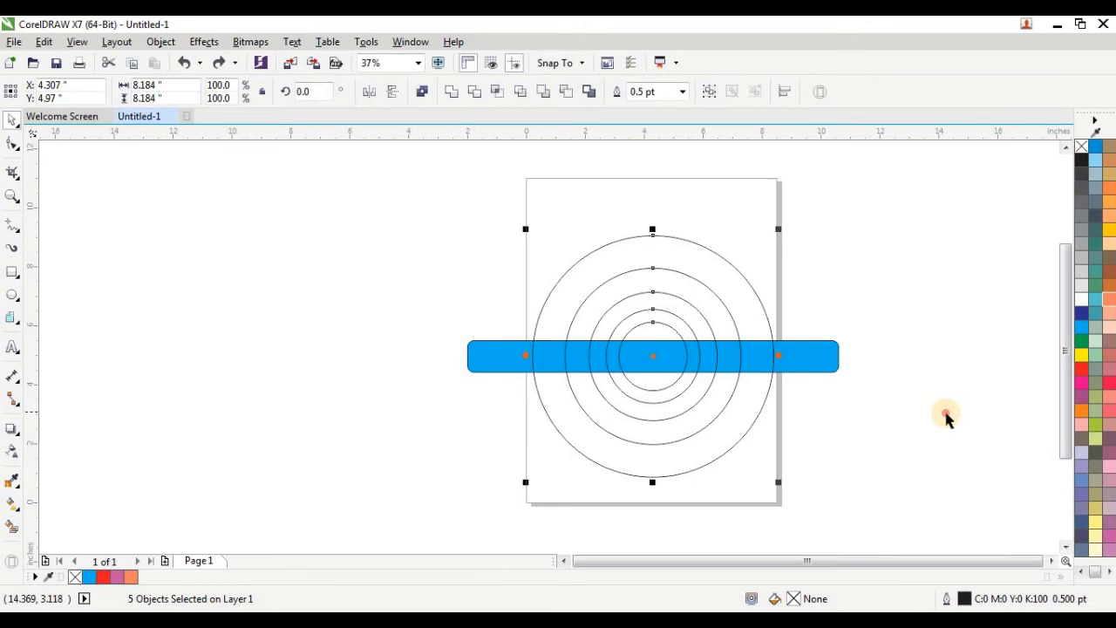
click(773, 406)
click(755, 417)
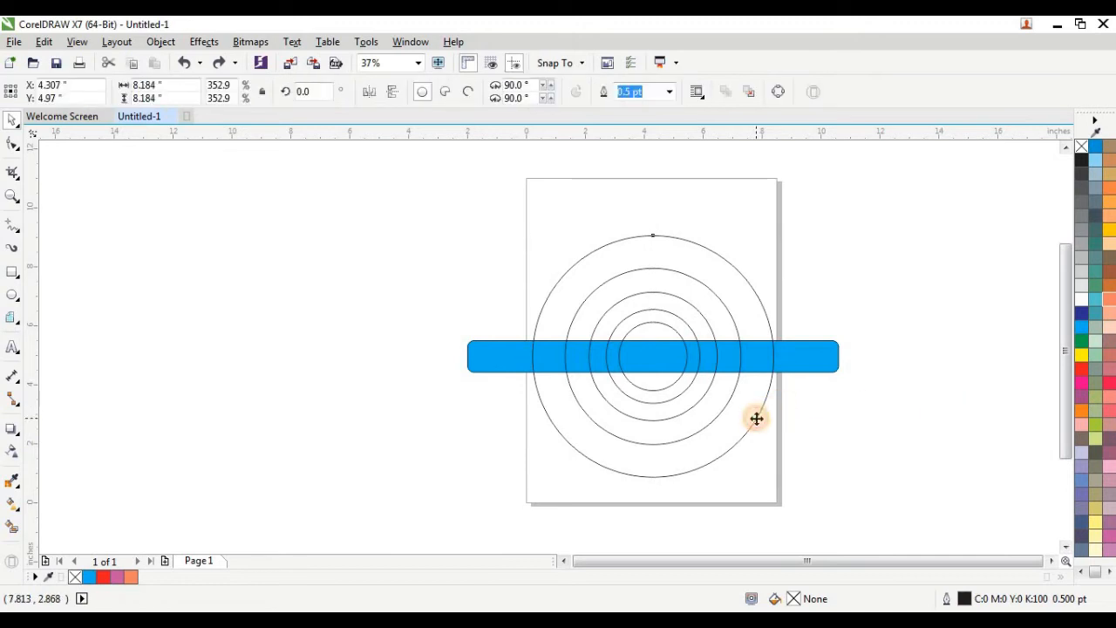
click(1081, 400)
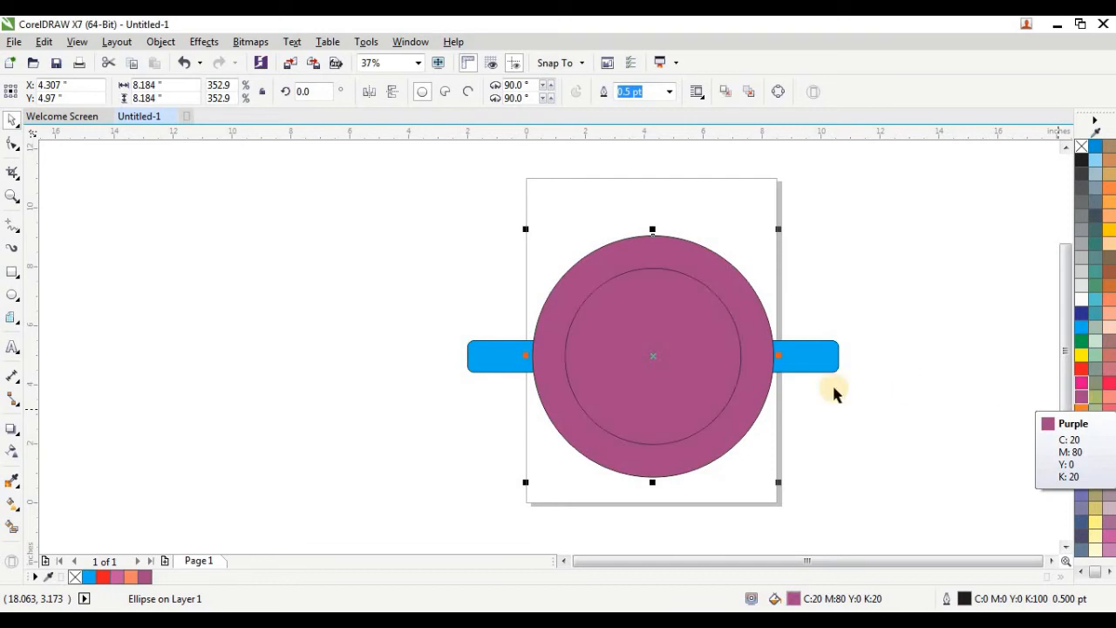
Step: Fill the second-largest circle with Yellow and move it back one level in the stacking order
click(770, 431)
click(722, 413)
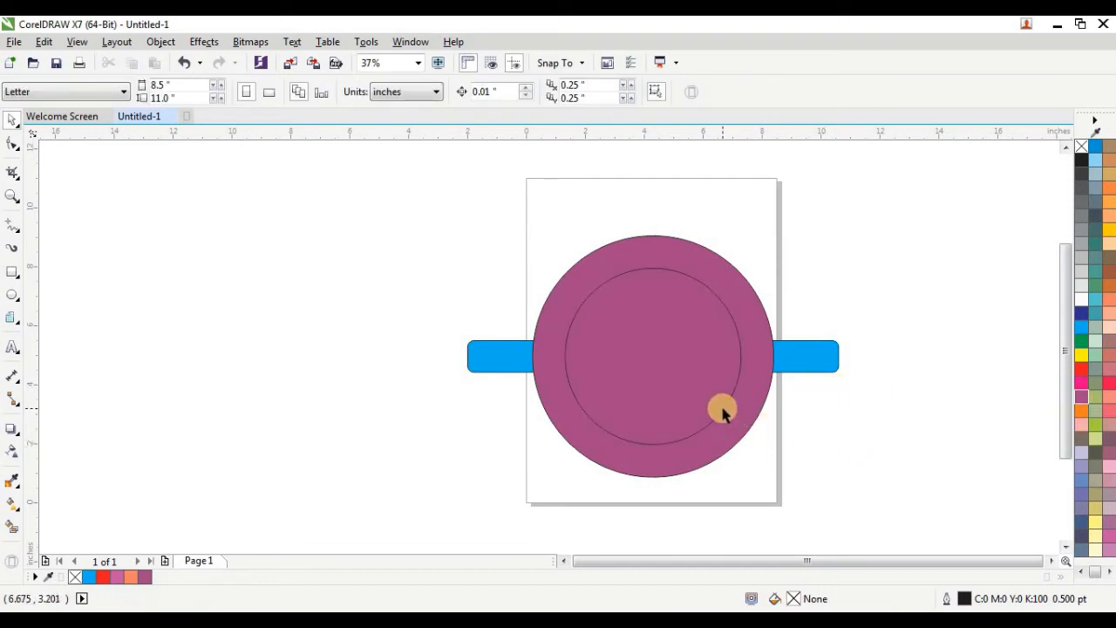
click(1081, 359)
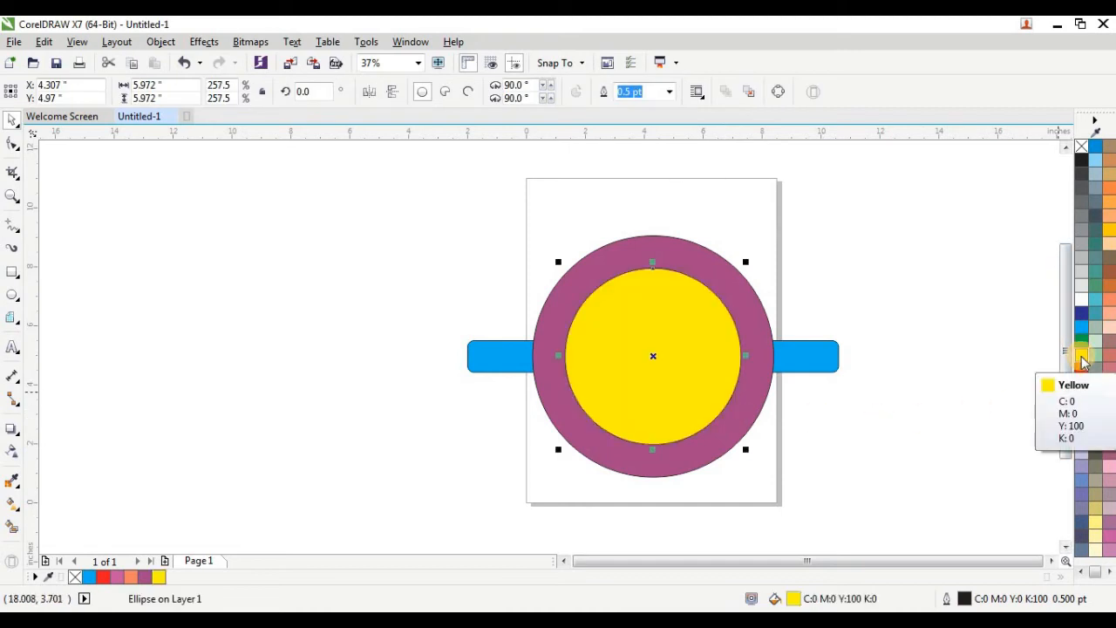
key(ctrl+Page_Down)
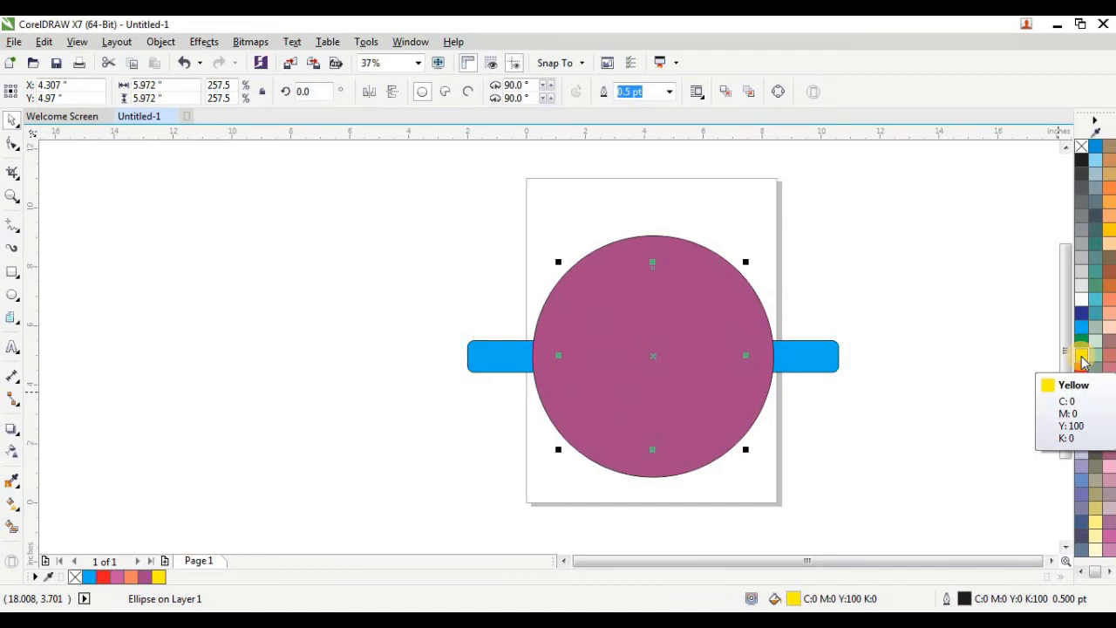
Step: Select the two largest circles together and move them back in the stacking order, one level at a time
shift+click(766, 323)
key(ctrl+Page_Down)
key(ctrl+Page_Down)
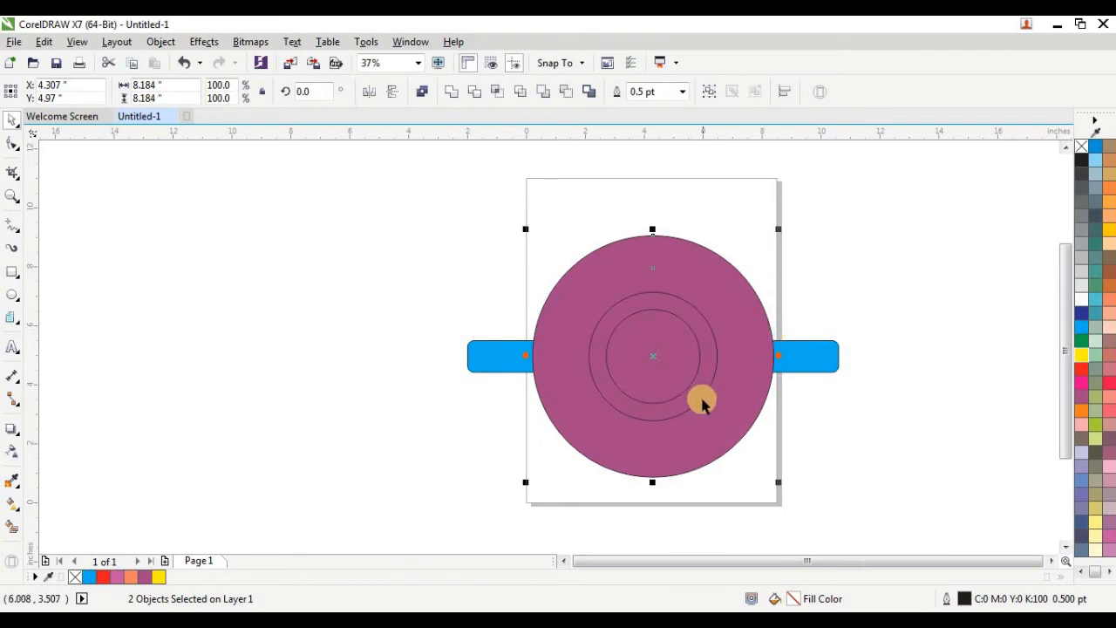
Step: Fill the middle circle with light blue (C100) and move it back one level behind the next smaller circle
click(701, 398)
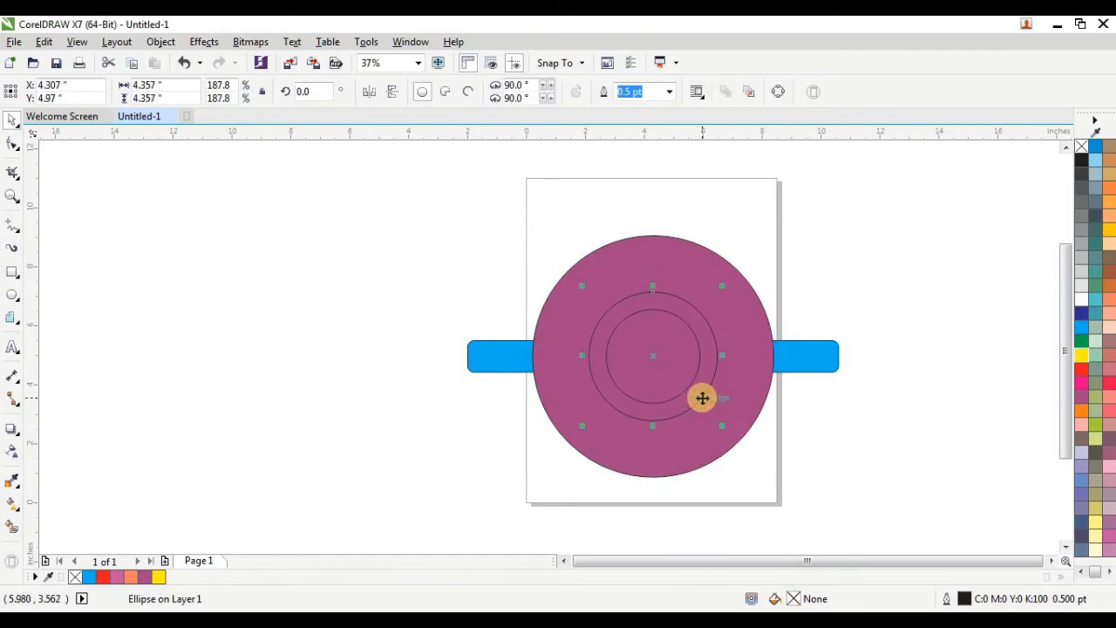
click(1080, 329)
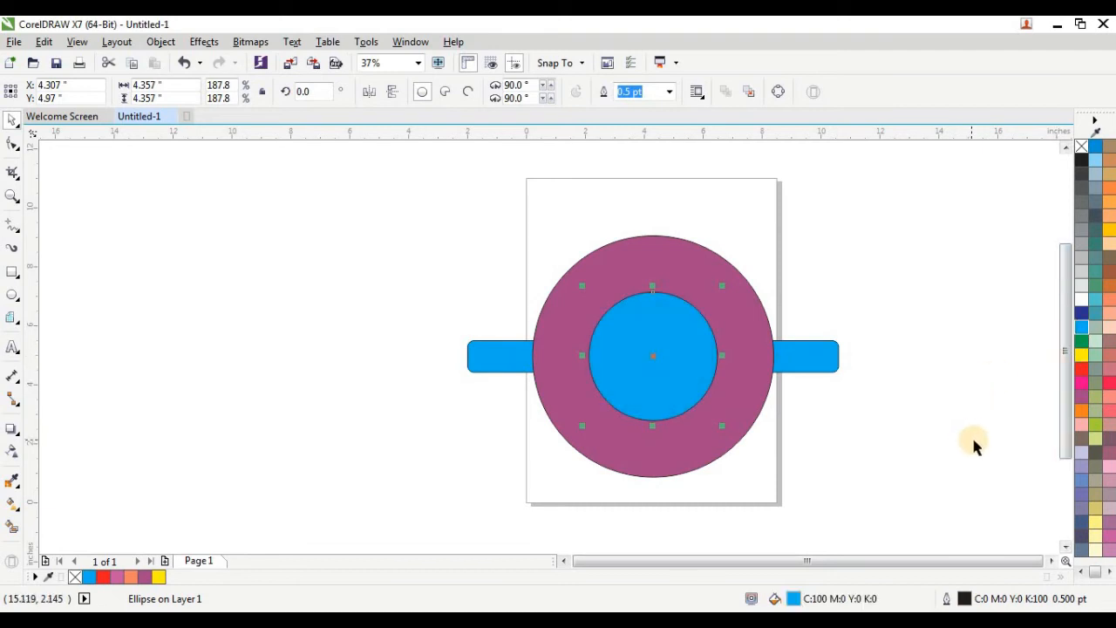
key(ctrl+Page_Down)
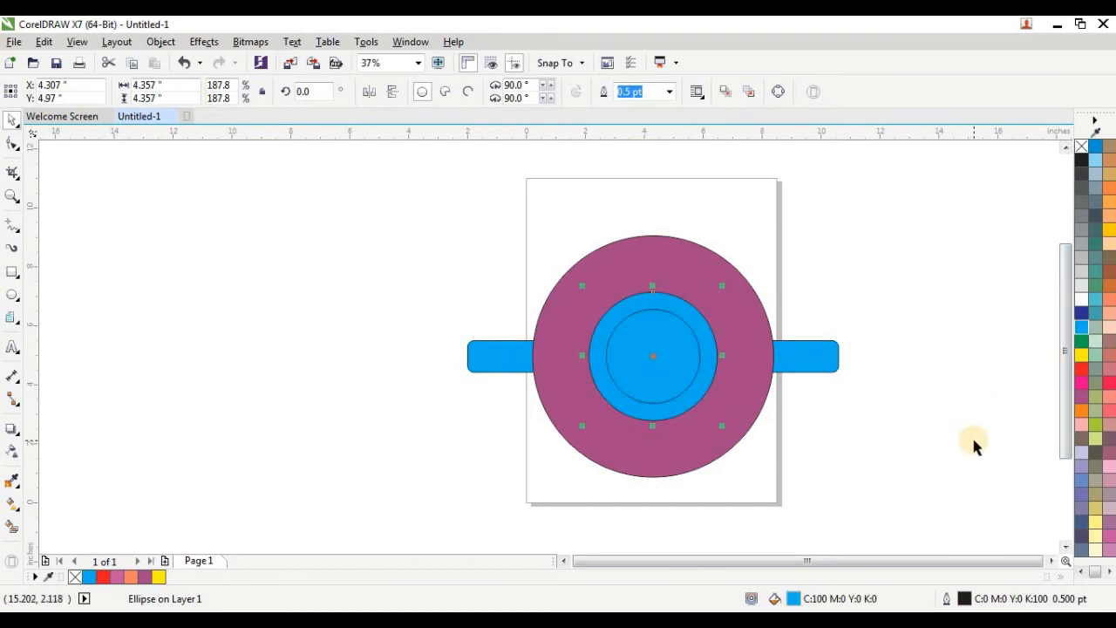
Step: Fill the second-smallest circle with red, move it back one level and deselect it
click(697, 374)
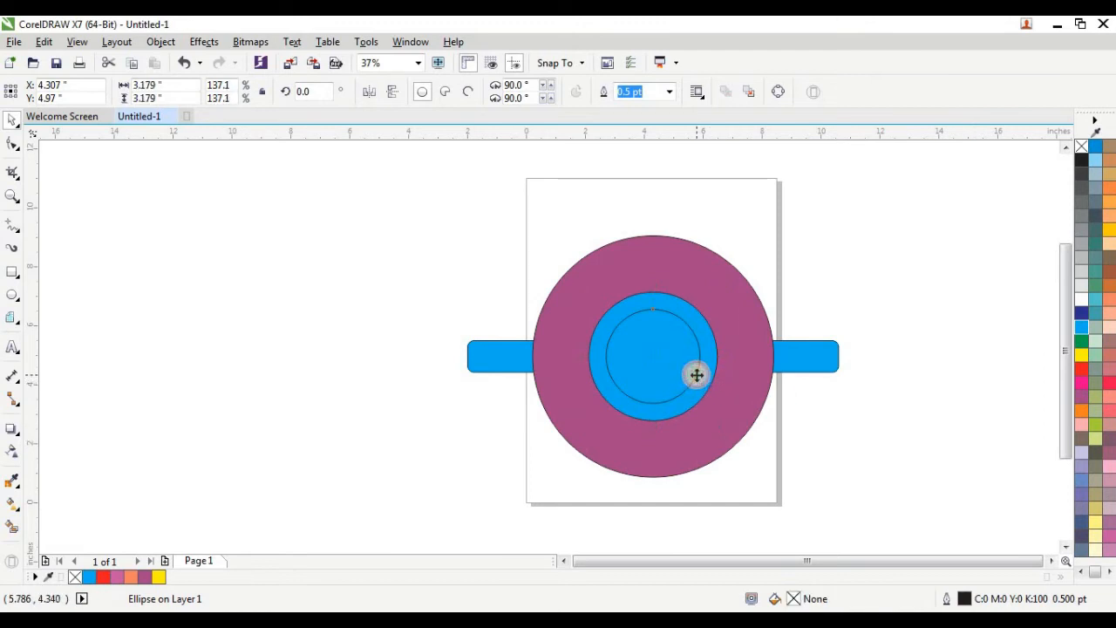
click(1081, 368)
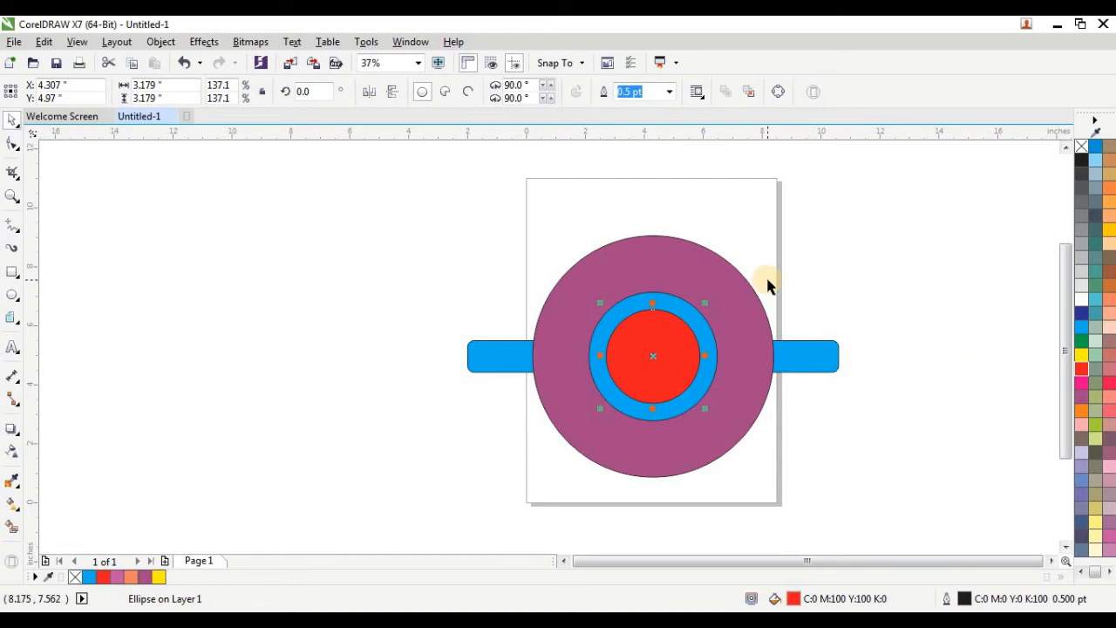
key(ctrl+Page_Down)
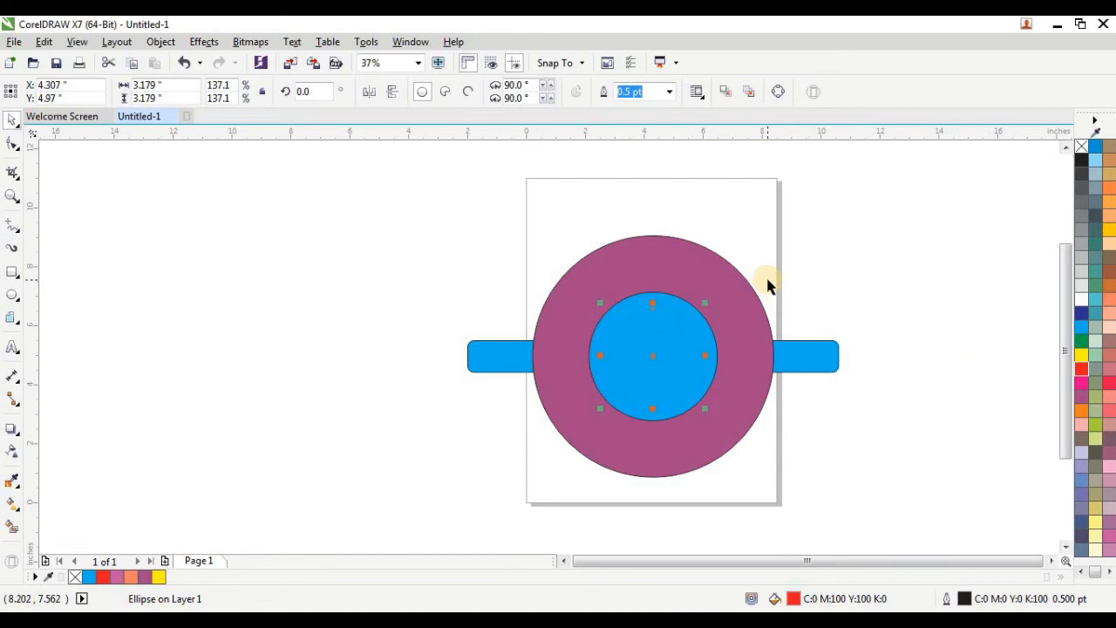
click(699, 342)
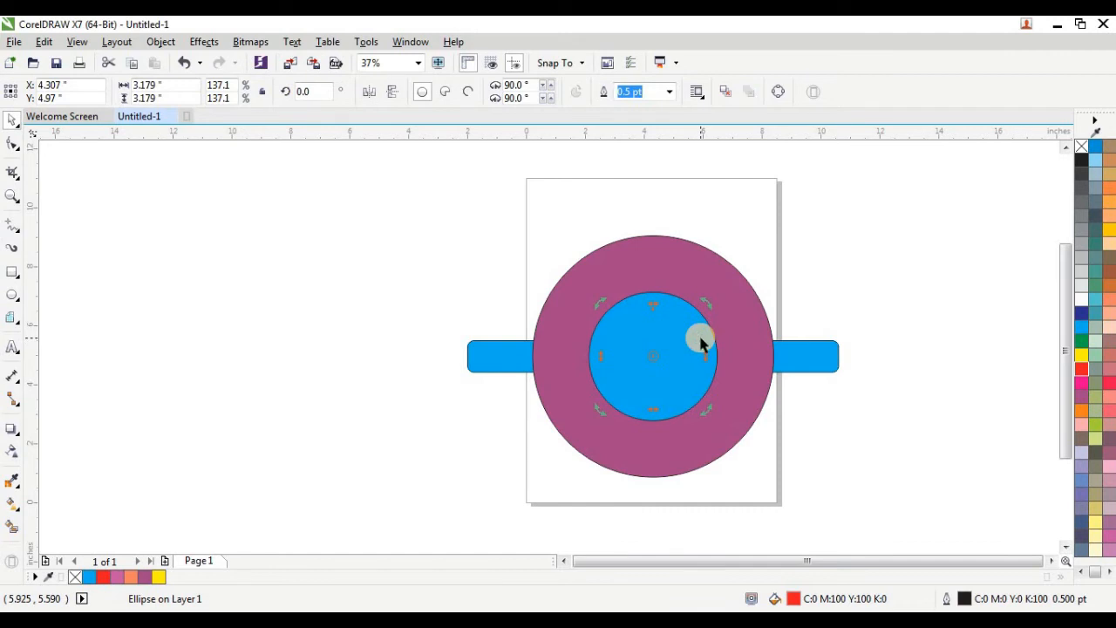
click(510, 266)
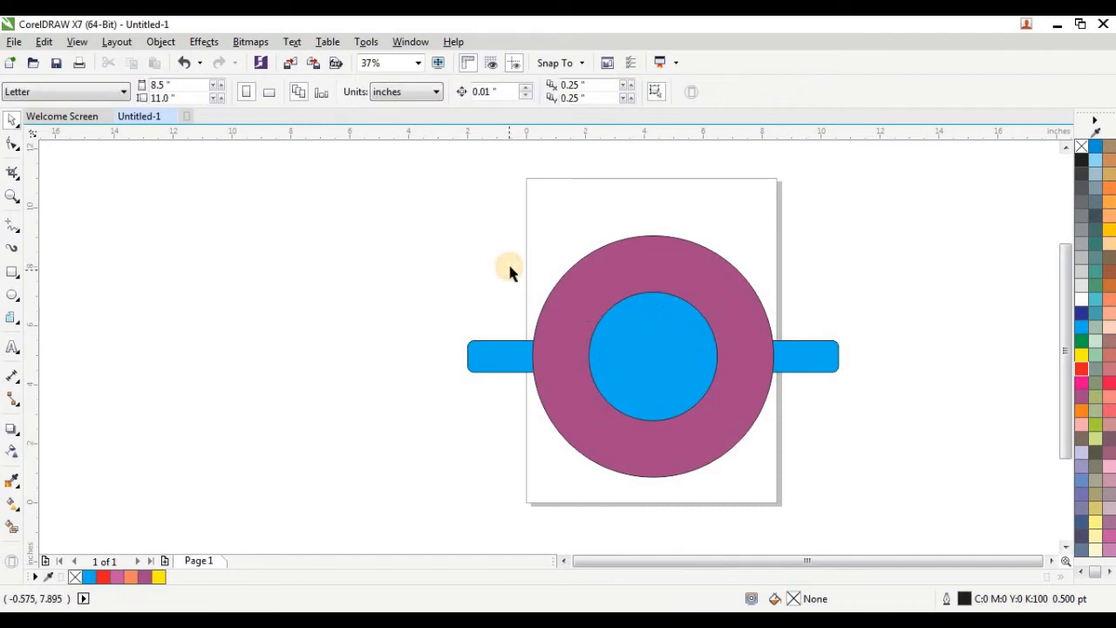
Step: Undo the last reordering and restack the circles from the largest at the back to the smallest at the front
key(ctrl+z)
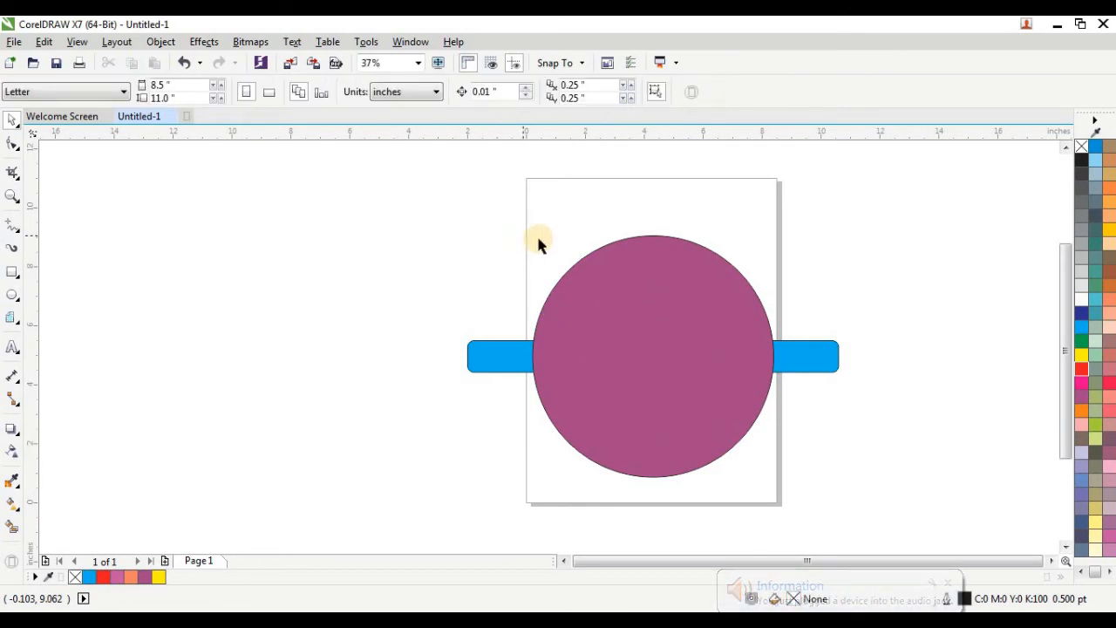
click(603, 258)
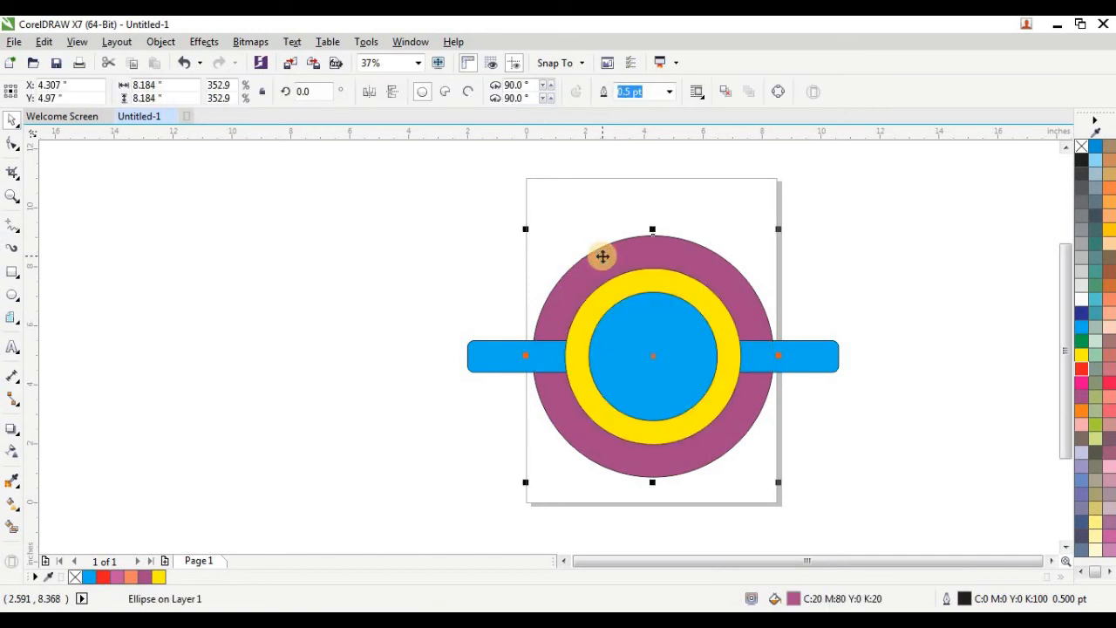
drag(567, 207, 708, 432)
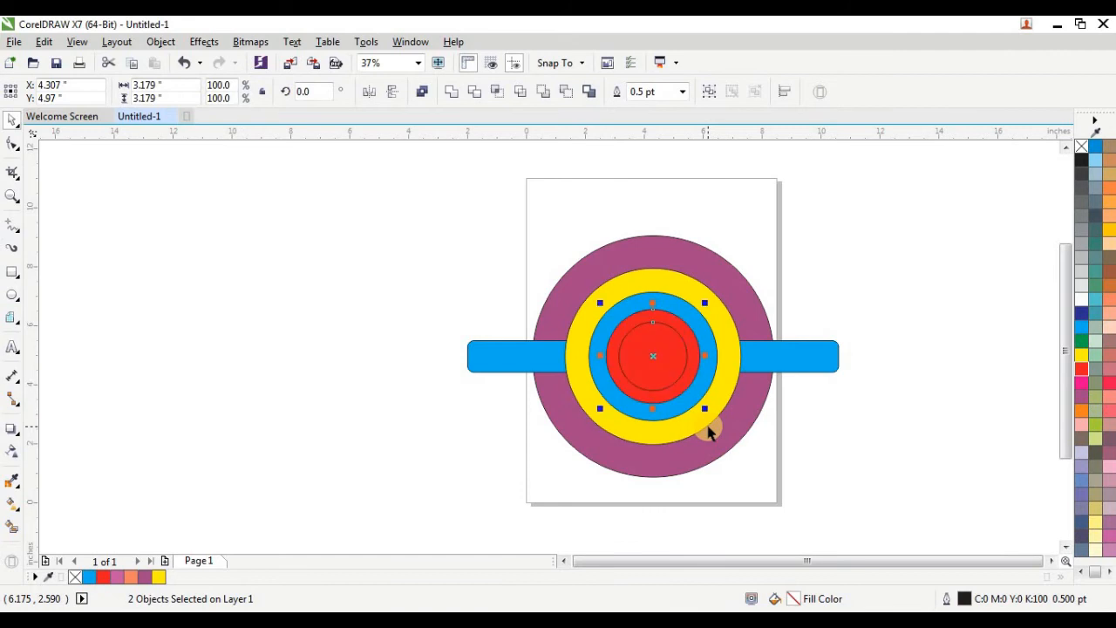
click(816, 458)
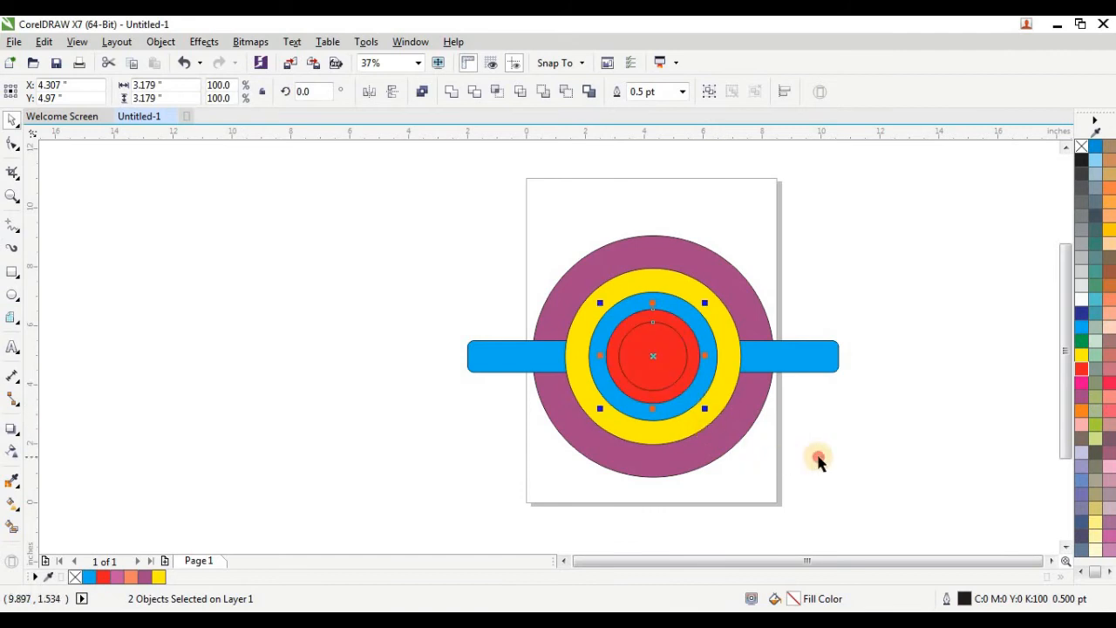
Step: Fill the smallest circle, at the centre of the red one, with dark blue
click(684, 372)
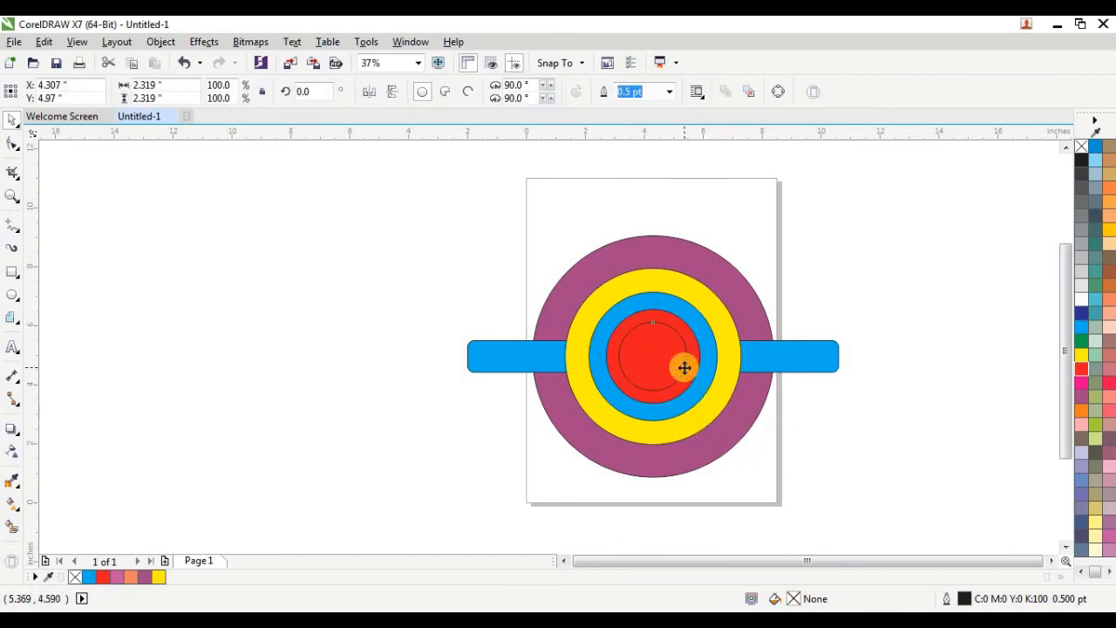
click(1081, 315)
click(996, 402)
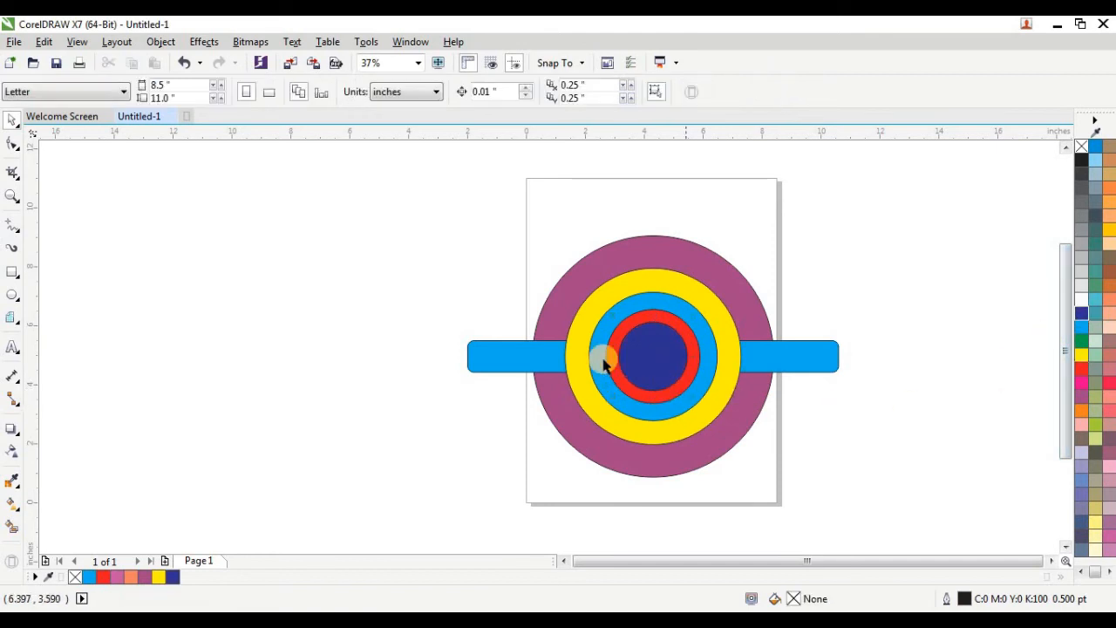
Step: Move the light blue rectangle back one level so it lies behind the purple circle
drag(507, 204, 806, 490)
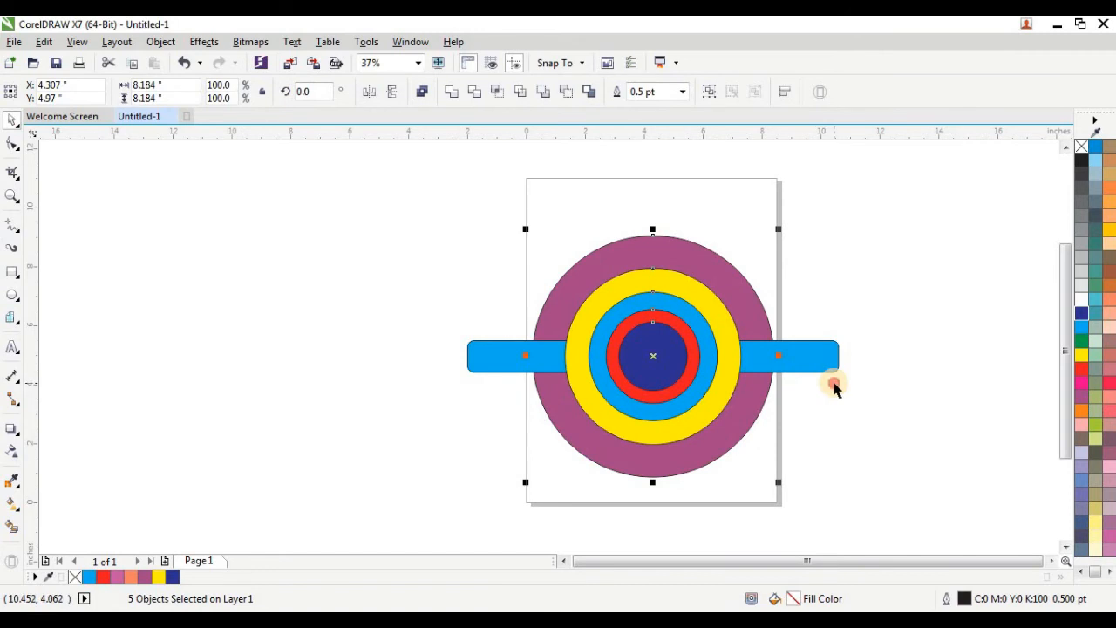
key(Escape)
click(817, 356)
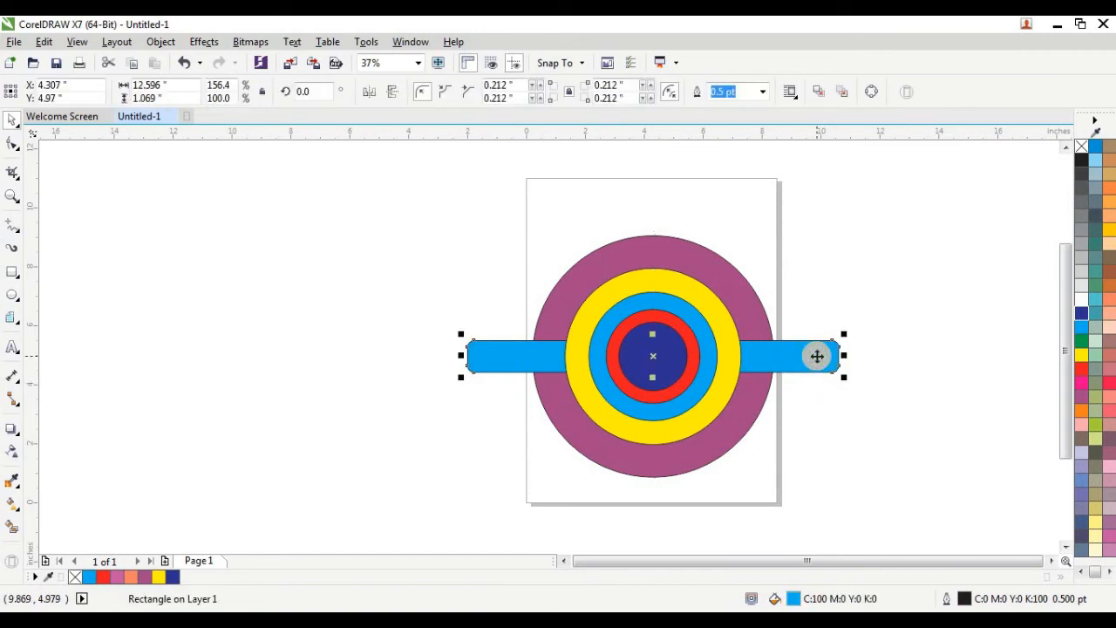
key(ctrl+Page_Down)
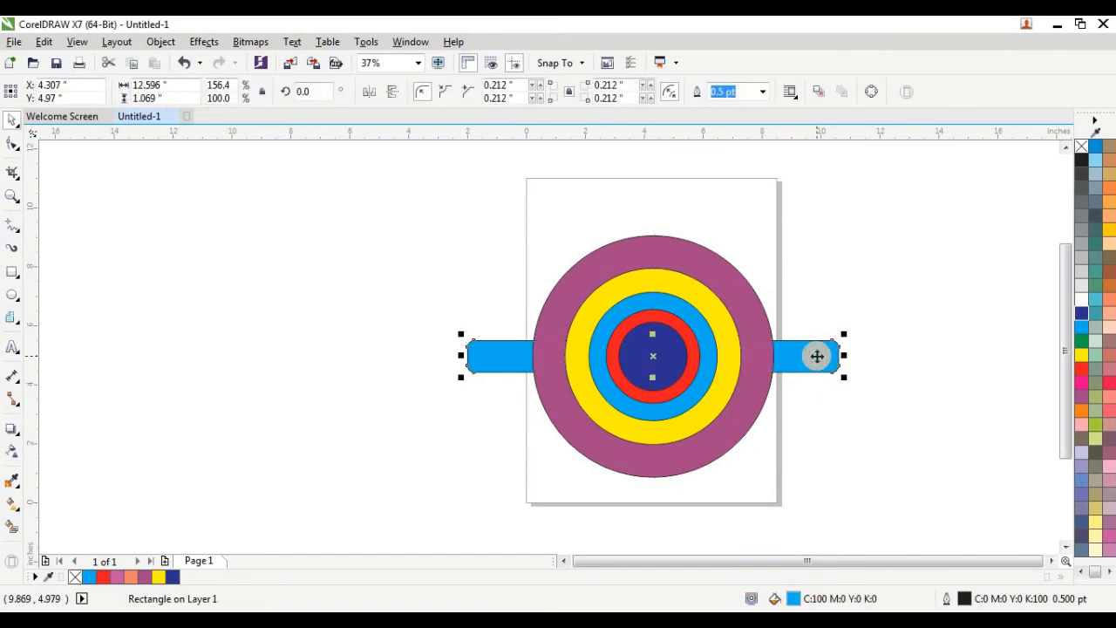
Step: Fill the light blue rounded rectangle behind the circles with green
click(503, 250)
mouse_move(431, 206)
mouse_down()
mouse_move(729, 424)
mouse_move(854, 473)
mouse_move(879, 495)
mouse_up()
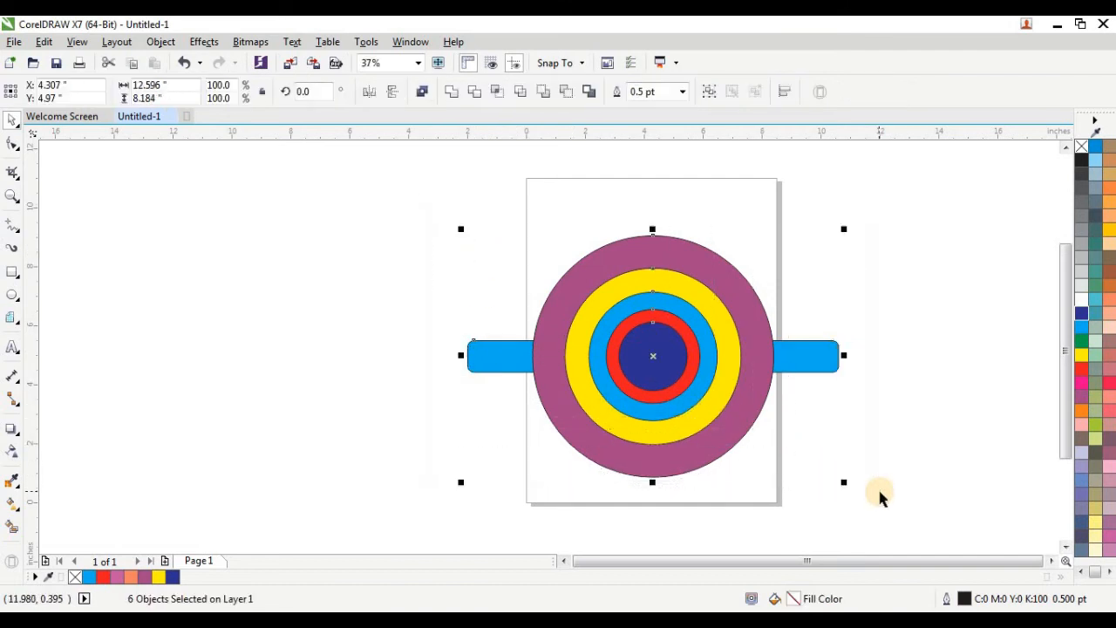
key(shift+F2)
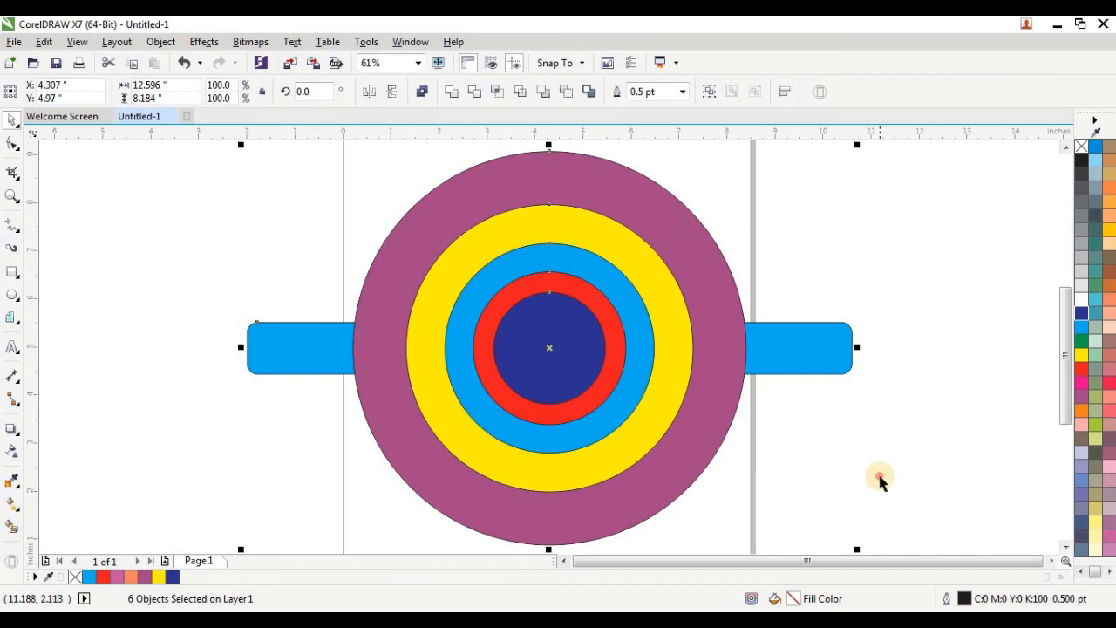
key(Escape)
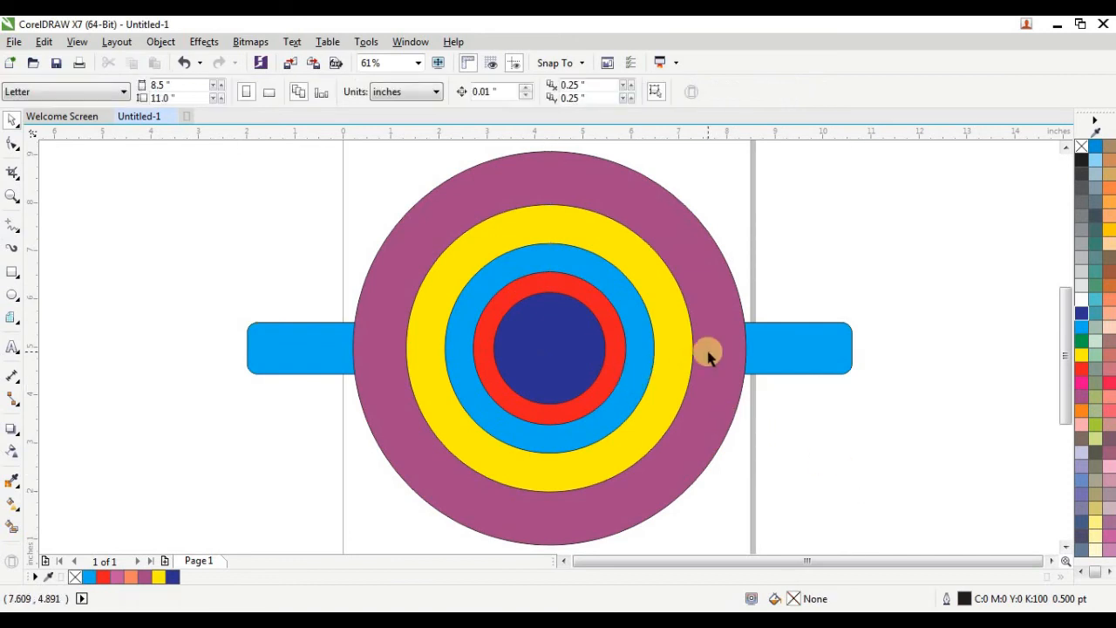
click(791, 332)
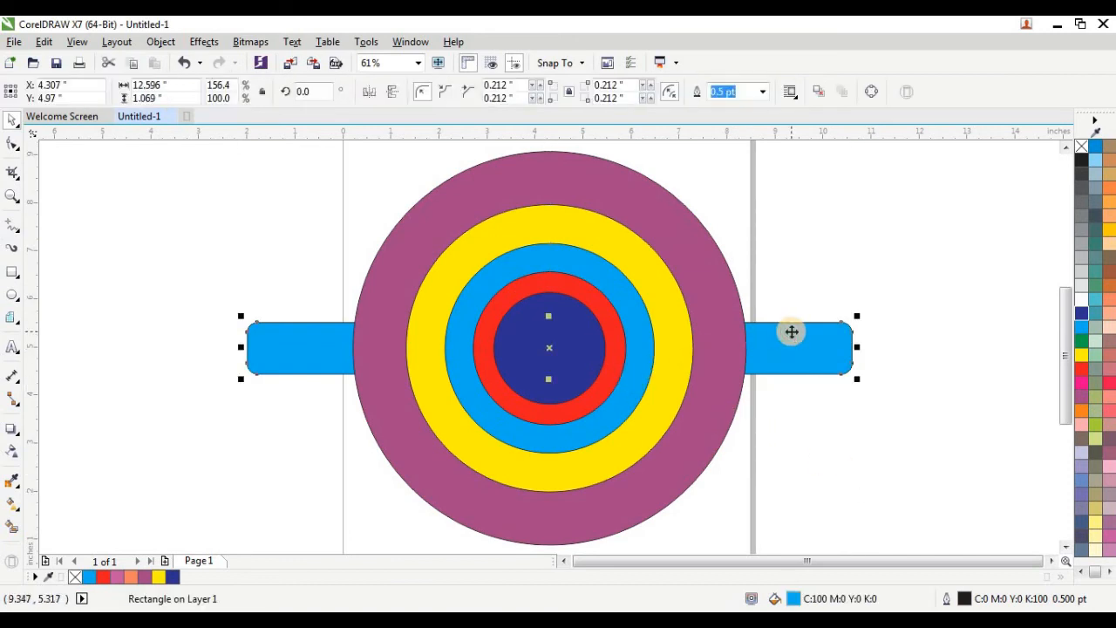
click(1082, 342)
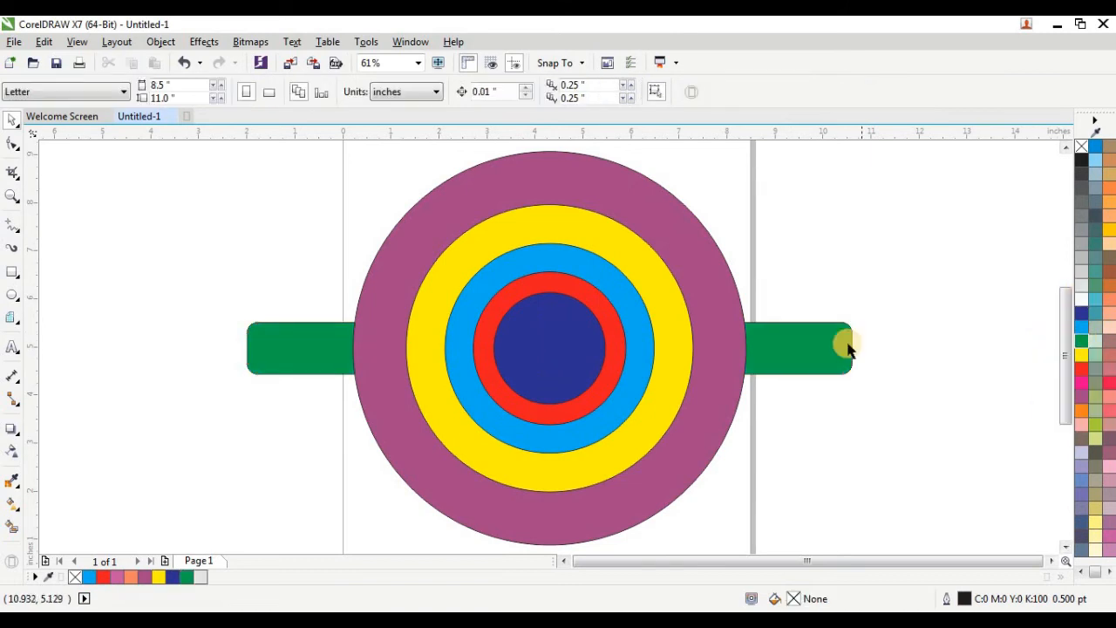
Step: Bring the green rectangle forward one level at a time until it lies in front of all the circles
click(843, 352)
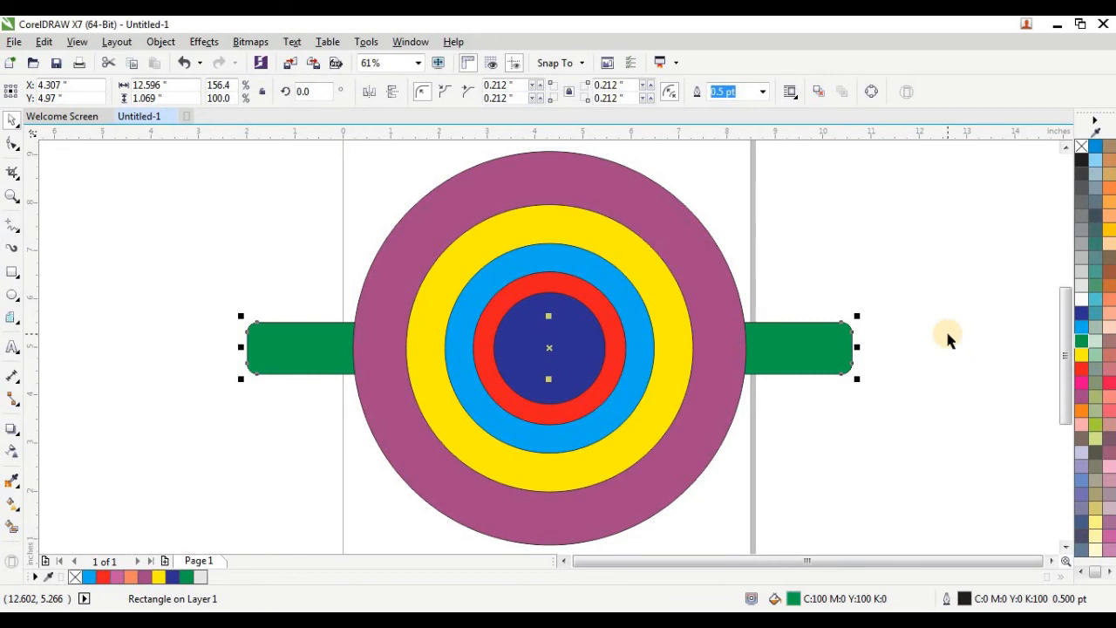
key(ctrl+Page_Up)
key(ctrl+Page_Up)
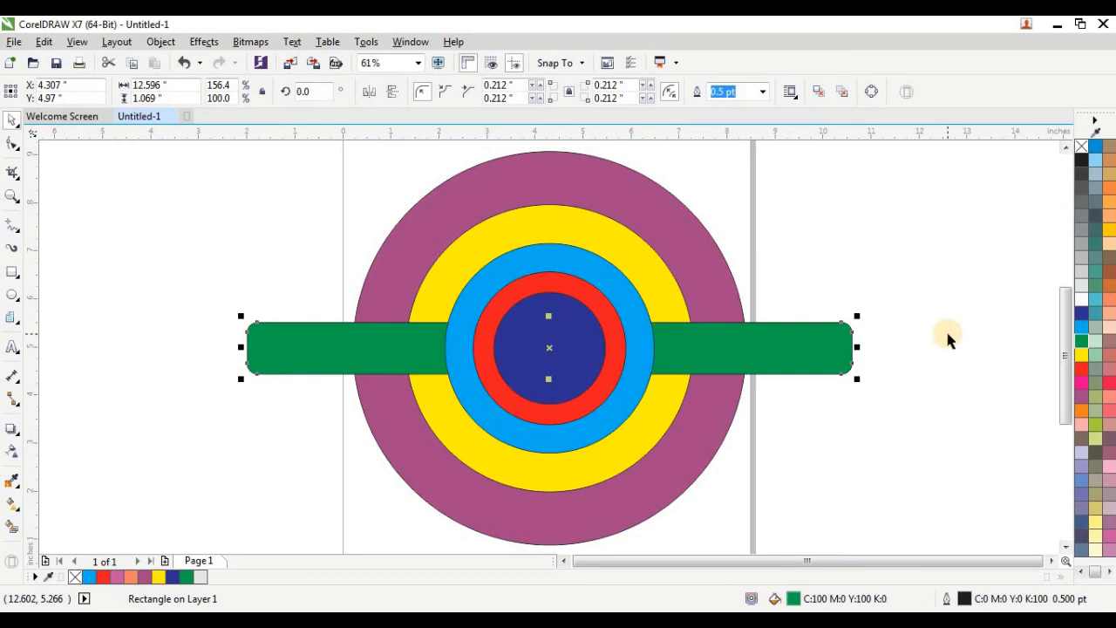
key(ctrl+Page_Up)
key(ctrl+Page_Up)
key(ctrl+Page_Up)
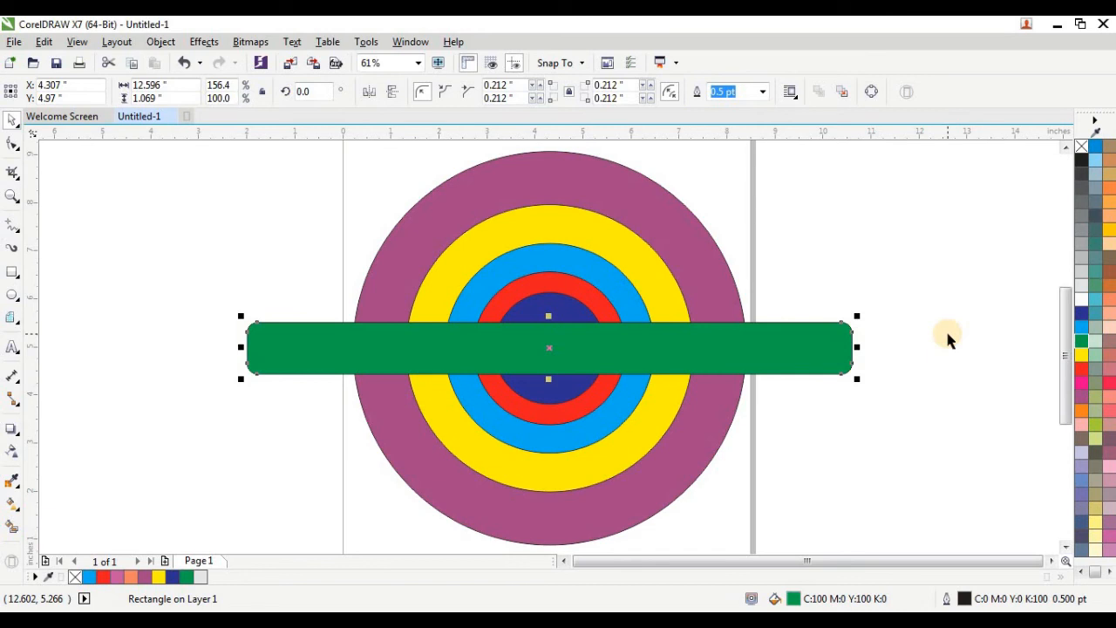
Step: Move the green rectangle back one level at a time until it lies behind the purple circle
key(ctrl+Page_Down)
key(ctrl+Page_Down)
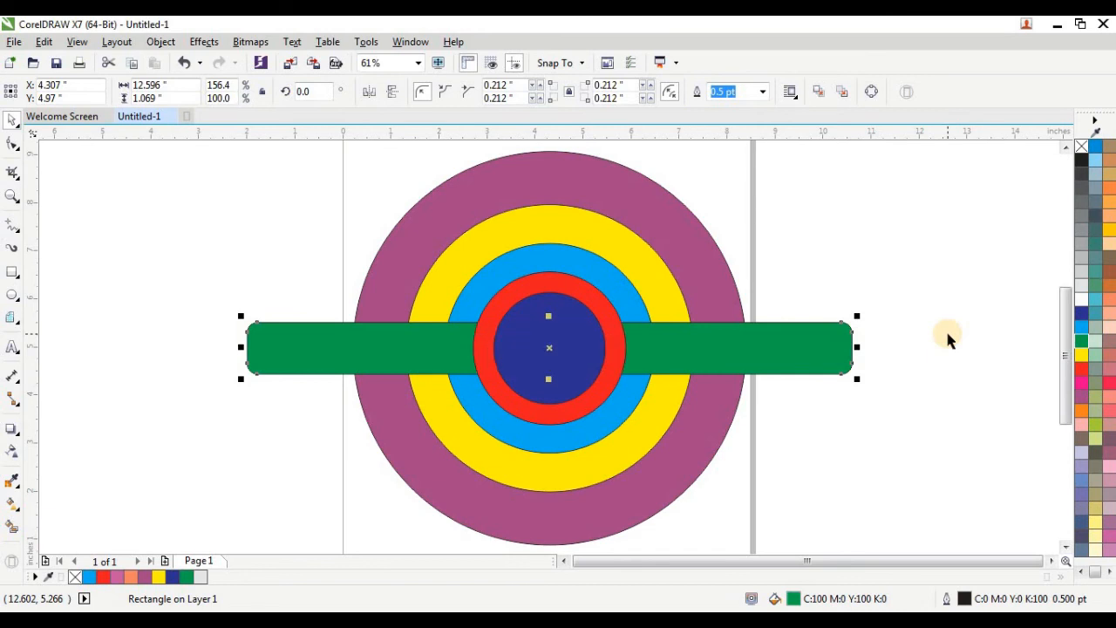
key(ctrl+Page_Down)
key(ctrl+Page_Down)
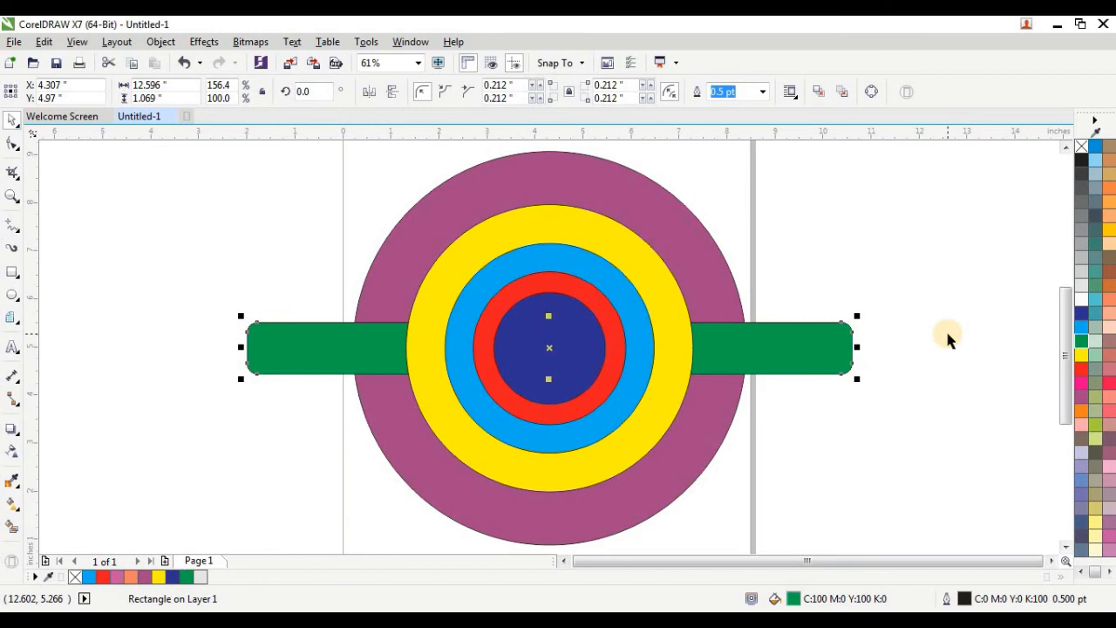
key(ctrl+Page_Down)
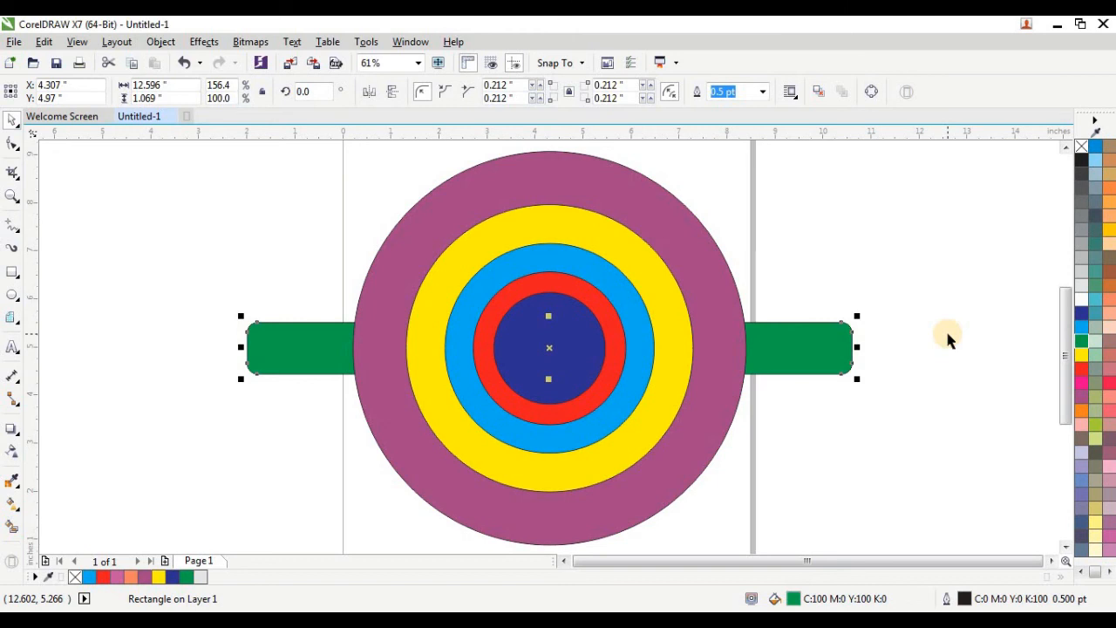
Step: Bring the green rectangle directly to the front of all objects and send it directly to the back
key(shift+Page_Up)
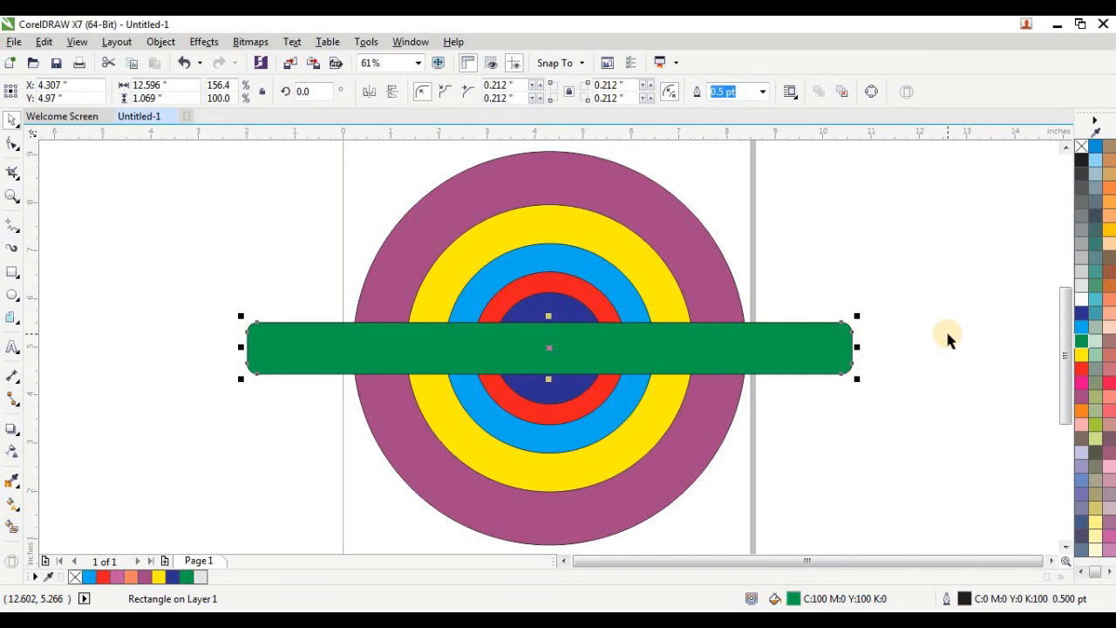
key(shift+Page_Down)
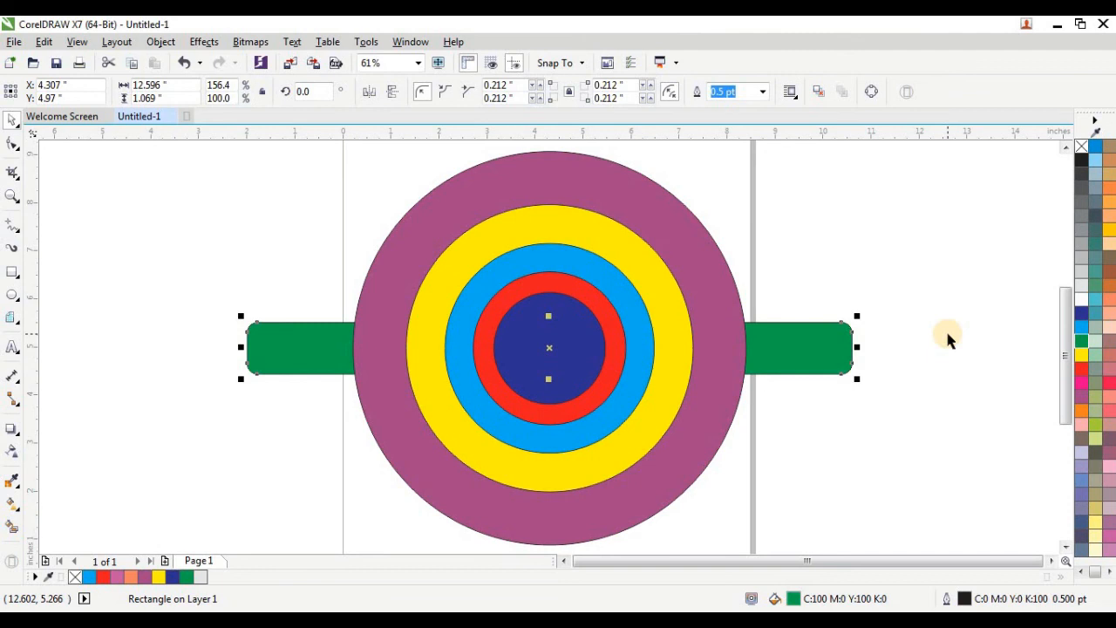
Step: Raise the green rectangle level by level from behind the purple circle to above the dark blue centre circle
key(ctrl+Page_Up)
key(ctrl+Page_Up)
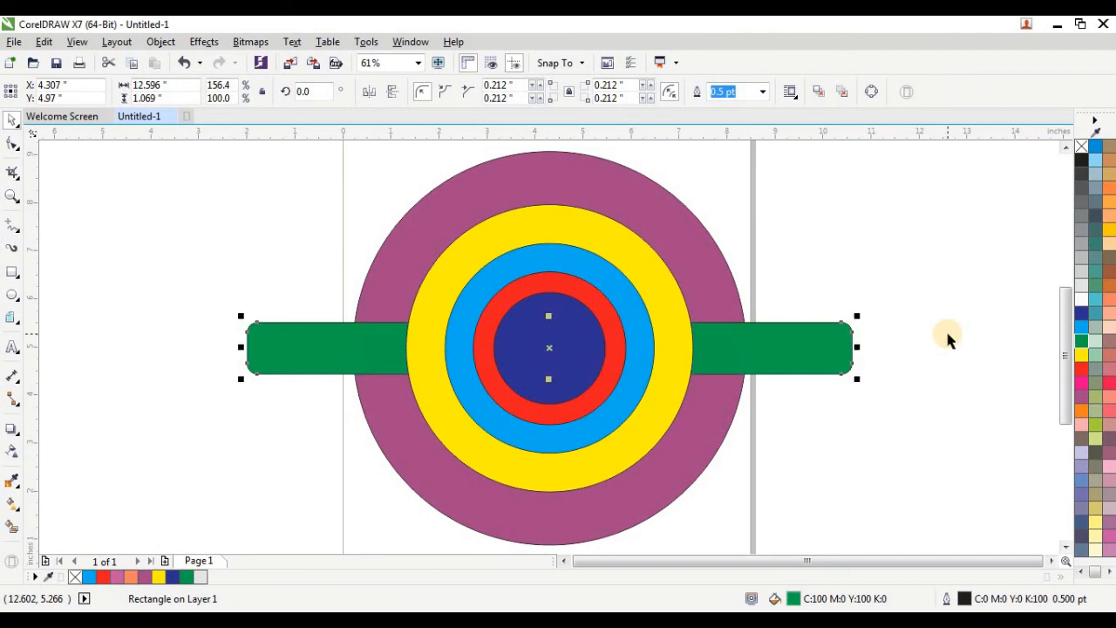
key(ctrl+Page_Up)
key(ctrl+Page_Up)
key(ctrl+Page_Up)
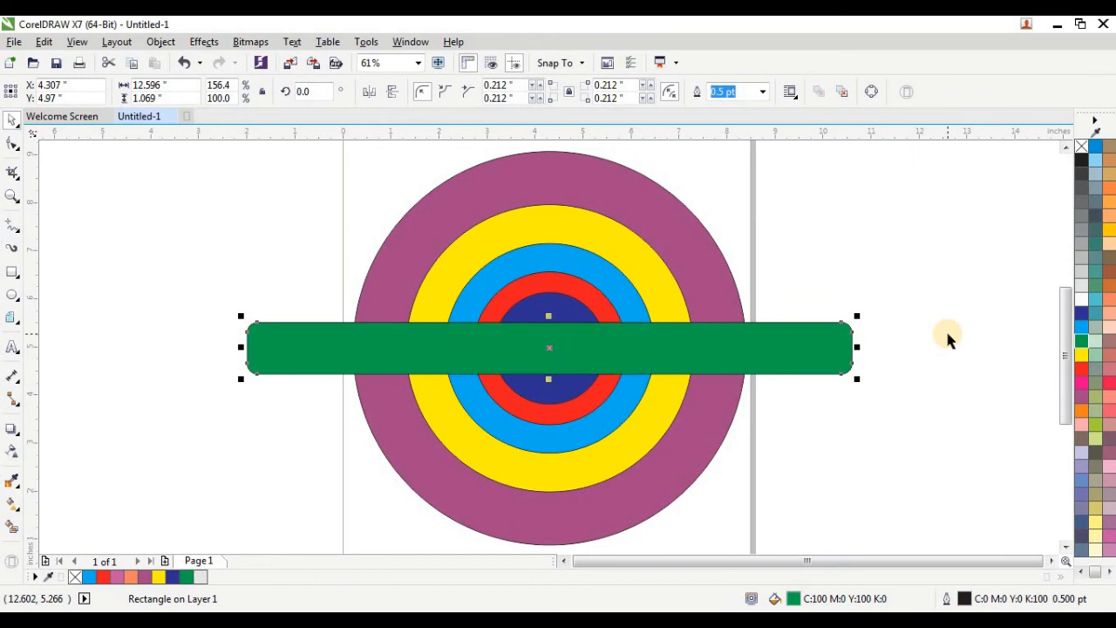
Step: Lower the green rectangle level by level until it lies between the light blue and yellow circles
key(ctrl+Page_Down)
key(ctrl+Page_Down)
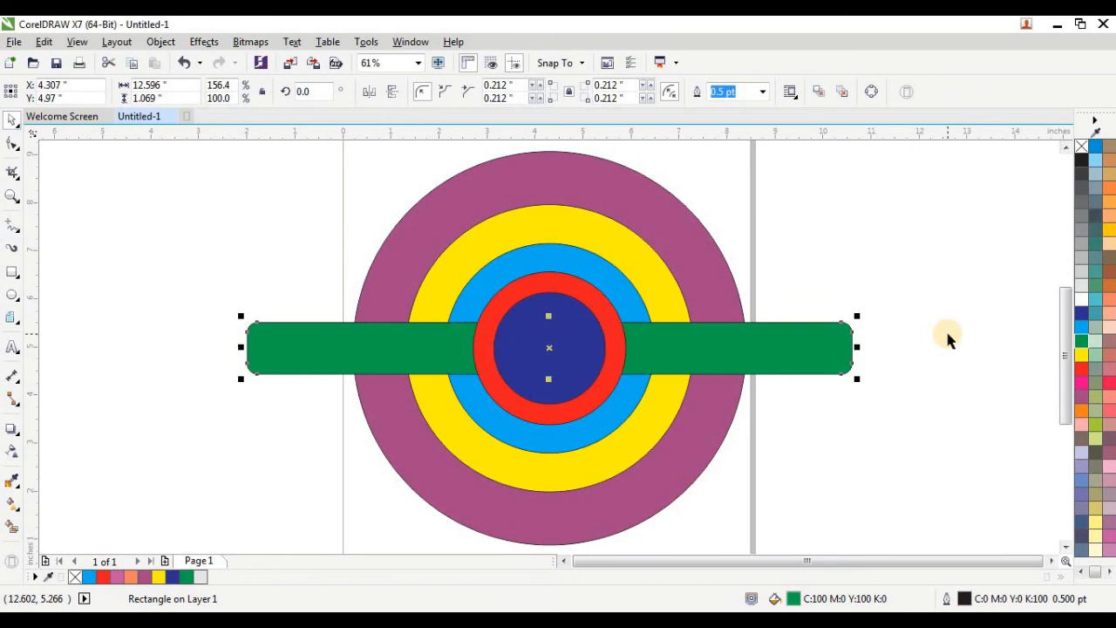
key(ctrl+Page_Down)
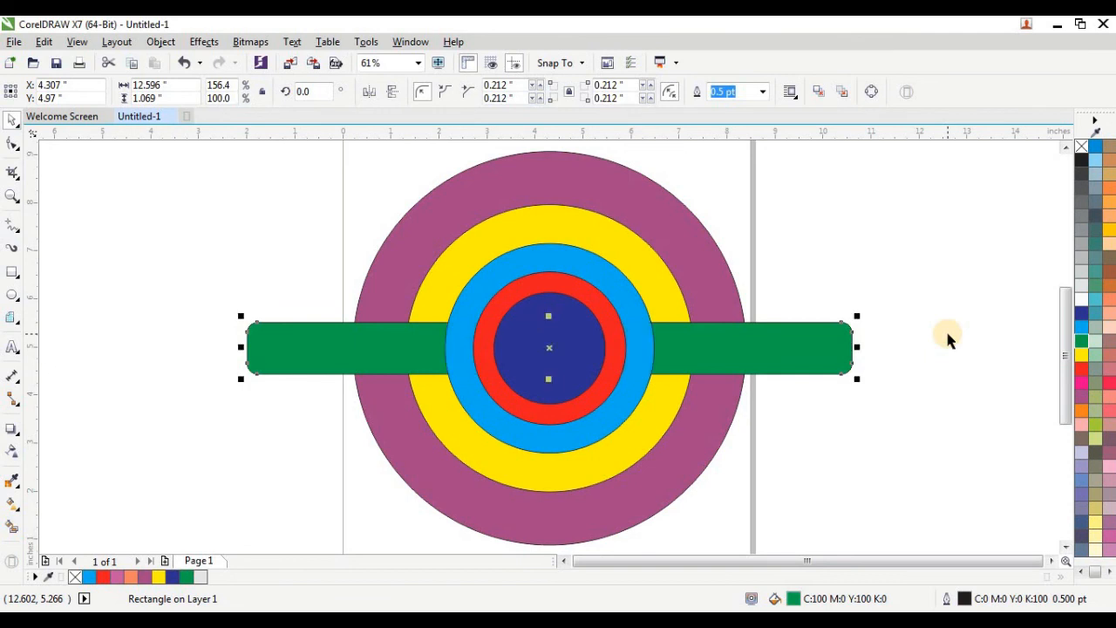